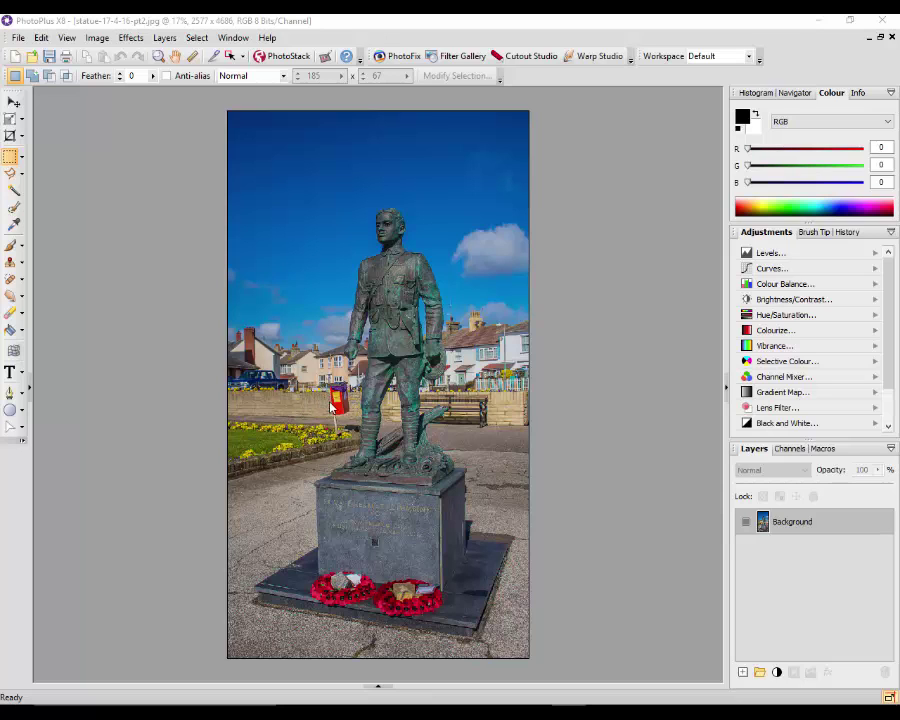
- Examine the red bin beside the statue's leg up close, and view the whole photo again
{"action": "scroll", "coordinate": [337, 405], "scroll_direction": "up", "scroll_amount": 5}
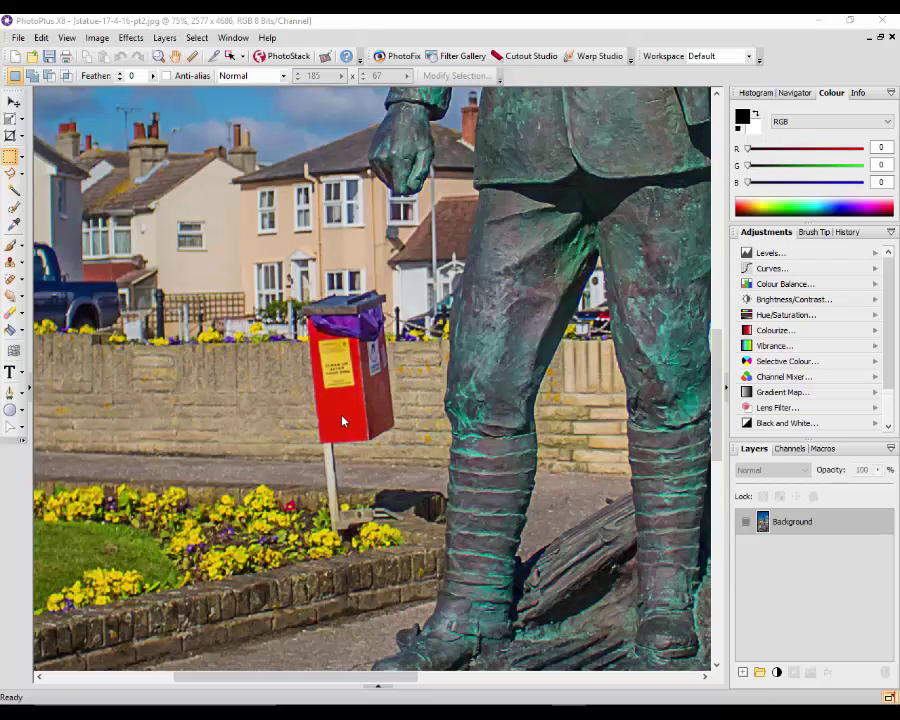
{"action": "scroll", "coordinate": [341, 421], "scroll_direction": "up", "scroll_amount": 1}
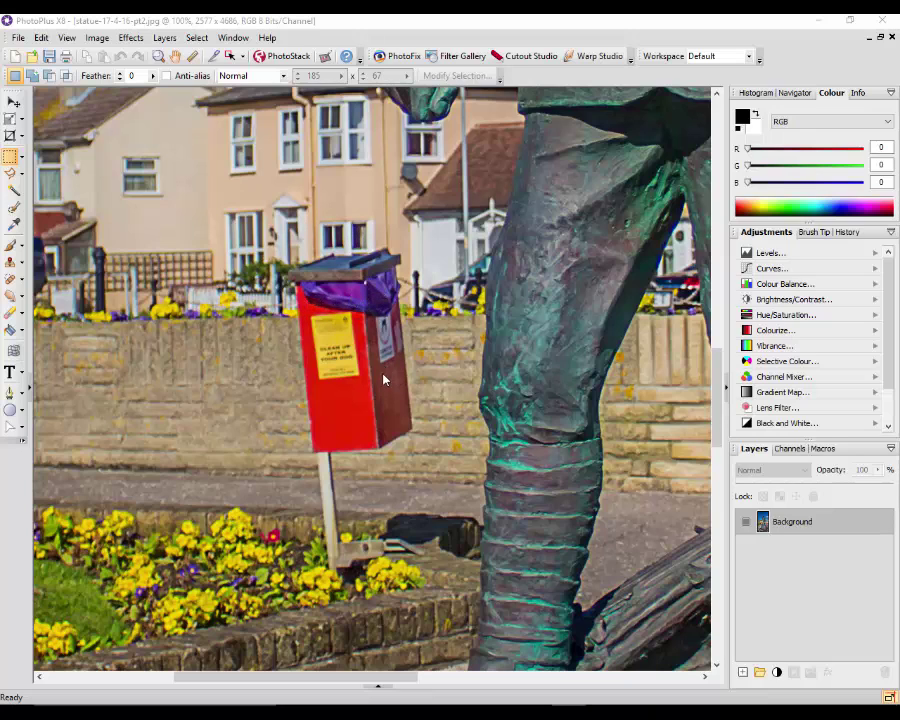
{"action": "scroll", "coordinate": [379, 392], "scroll_direction": "down", "scroll_amount": 1}
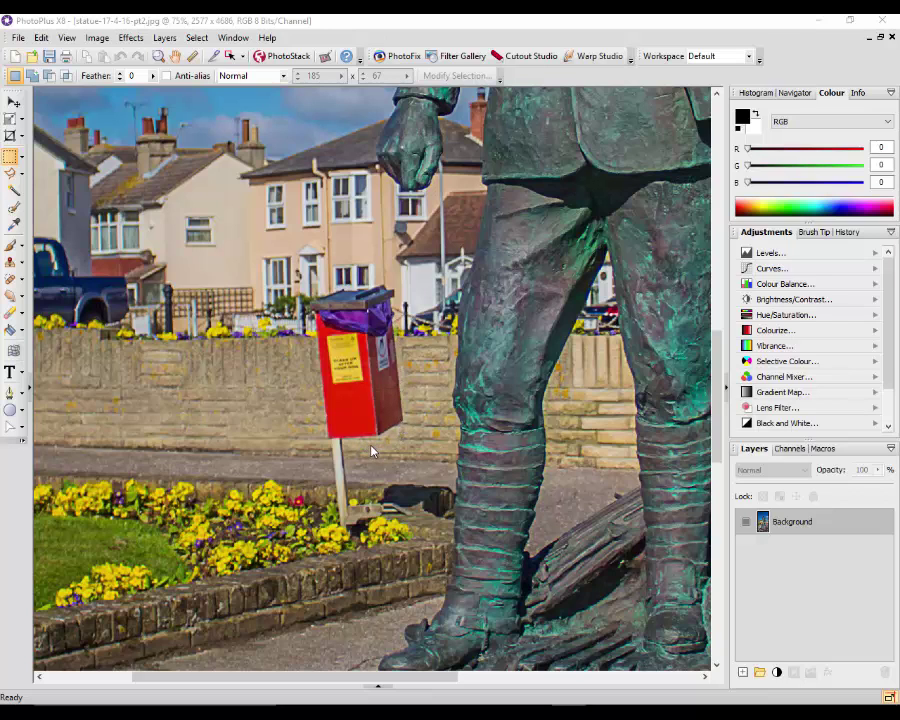
{"action": "scroll", "coordinate": [370, 450], "scroll_direction": "down", "scroll_amount": 3}
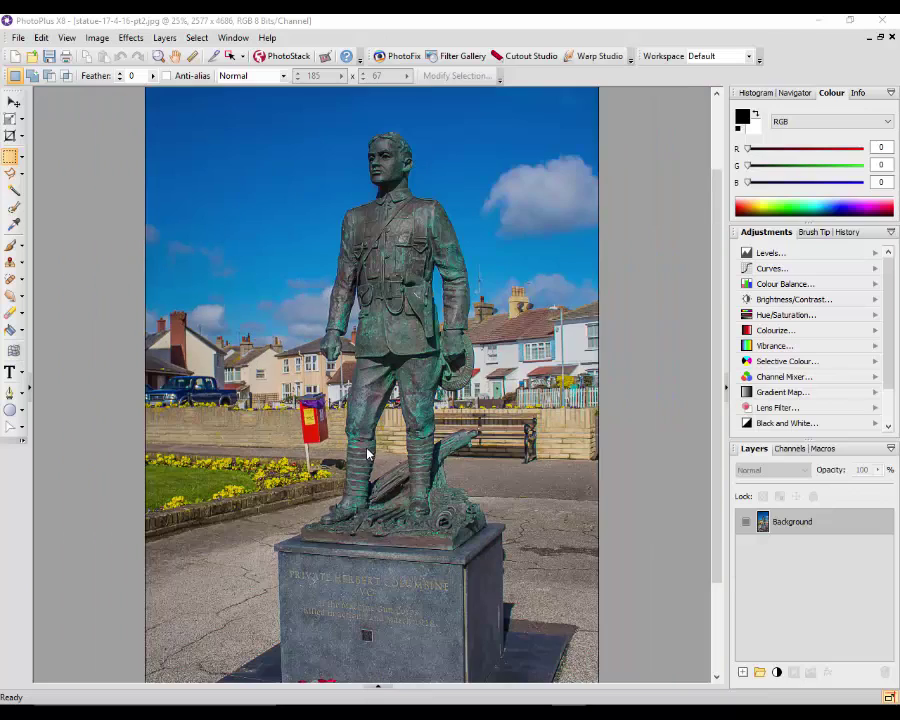
{"action": "scroll", "coordinate": [335, 477], "scroll_direction": "down", "scroll_amount": 1}
{"action": "scroll", "coordinate": [417, 496], "scroll_direction": "down", "scroll_amount": 1}
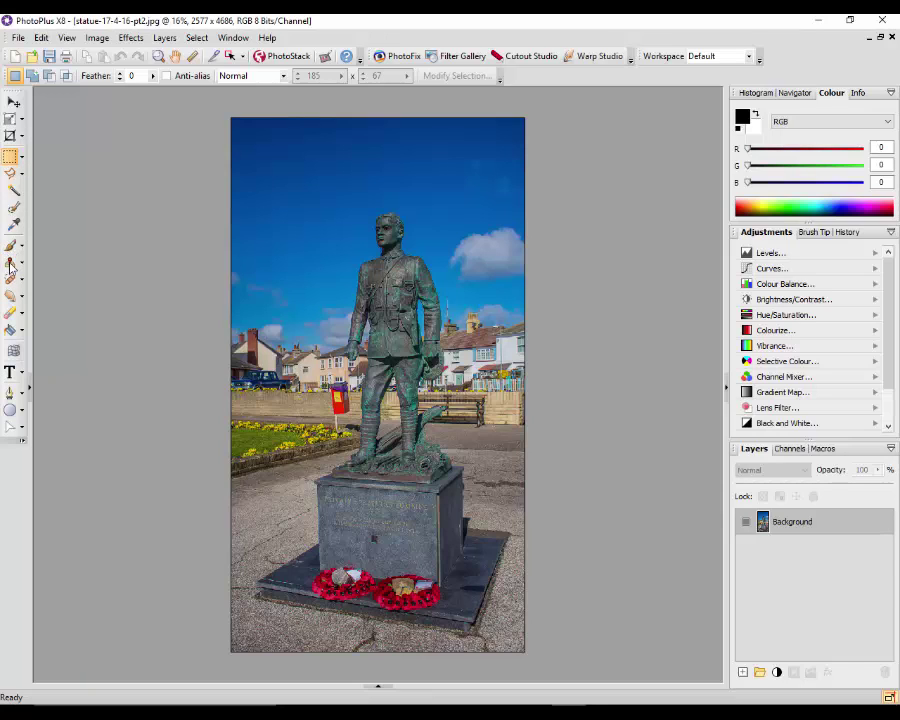
- Activate the Clone tool and set its brush size to 140
{"action": "left_click", "coordinate": [9, 263]}
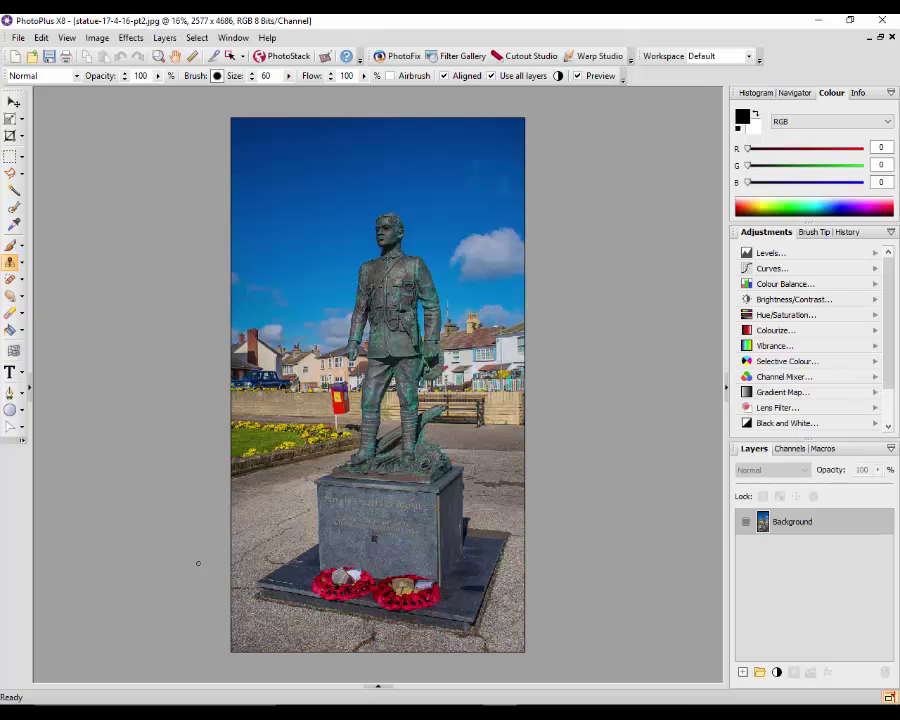
{"action": "scroll", "coordinate": [197, 562], "scroll_direction": "up", "scroll_amount": 1}
{"action": "scroll", "coordinate": [369, 595], "scroll_direction": "up", "scroll_amount": 1}
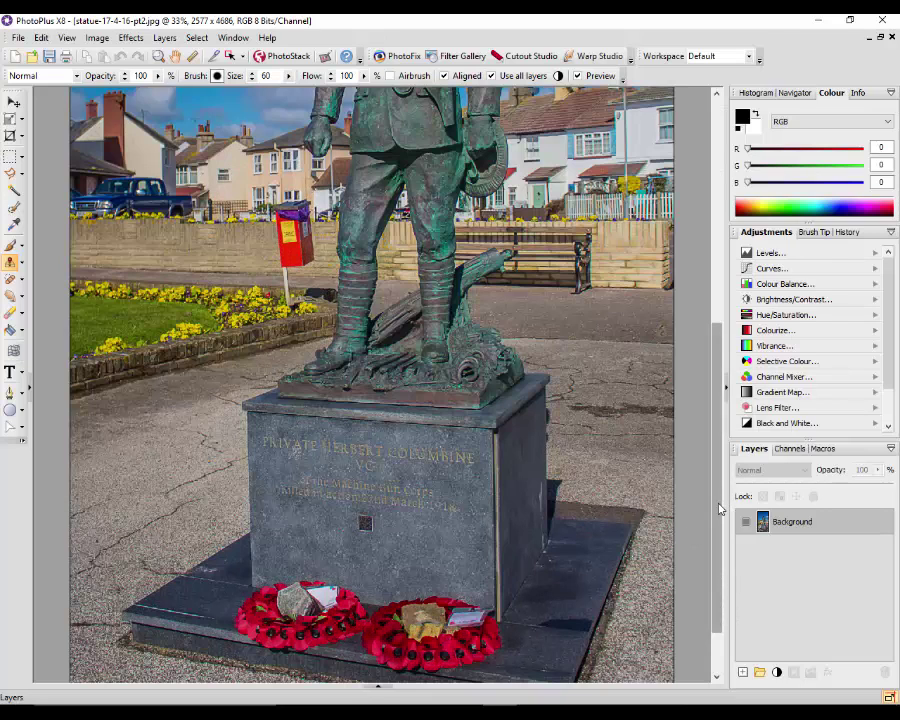
{"action": "scroll", "coordinate": [724, 506], "scroll_direction": "down", "scroll_amount": 1}
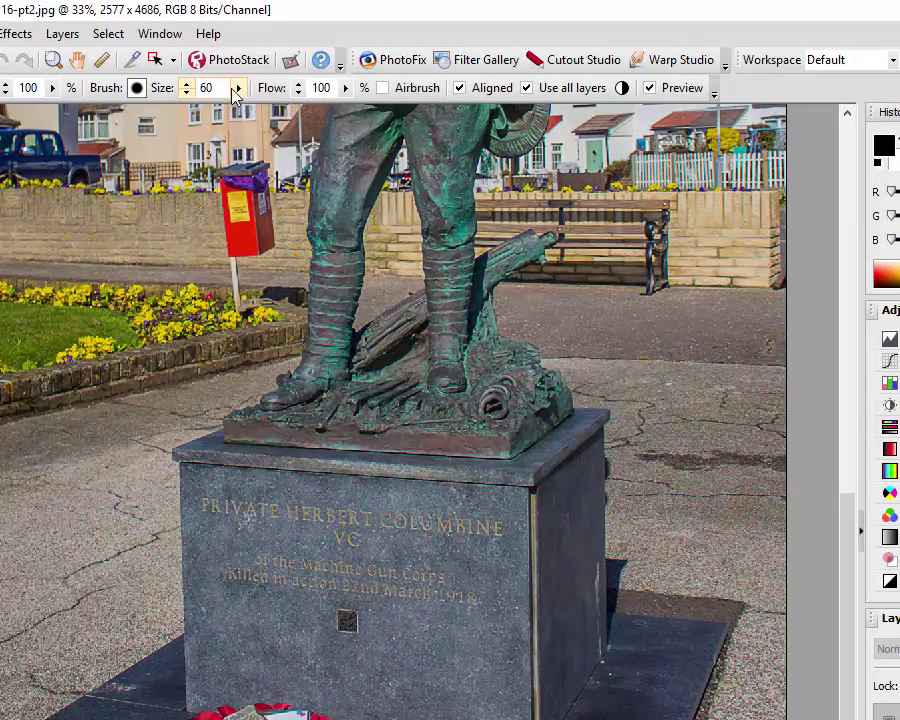
{"action": "mouse_move", "coordinate": [237, 88]}
{"action": "left_mouse_down"}
{"action": "mouse_move", "coordinate": [240, 100]}
{"action": "mouse_move", "coordinate": [283, 117]}
{"action": "left_mouse_up"}
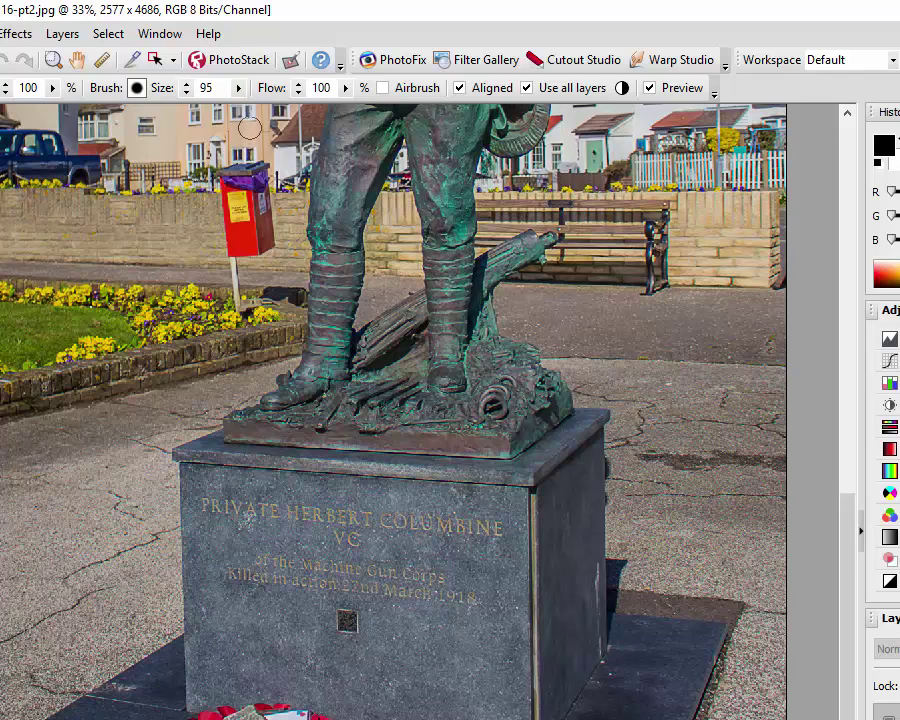
{"action": "left_click", "coordinate": [238, 87]}
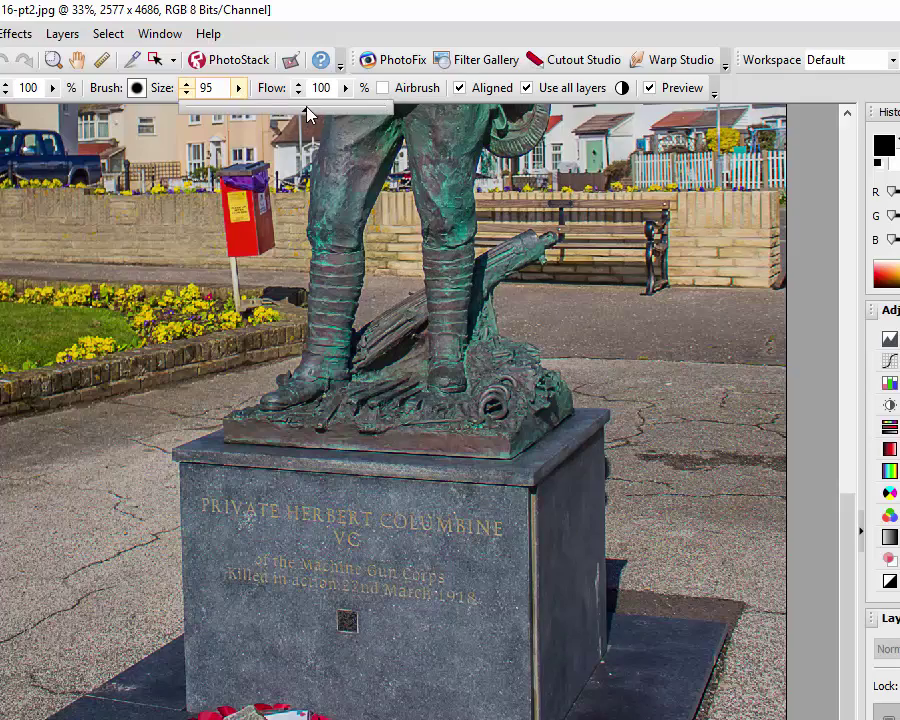
{"action": "left_click_drag", "start_coordinate": [307, 115], "coordinate": [335, 115]}
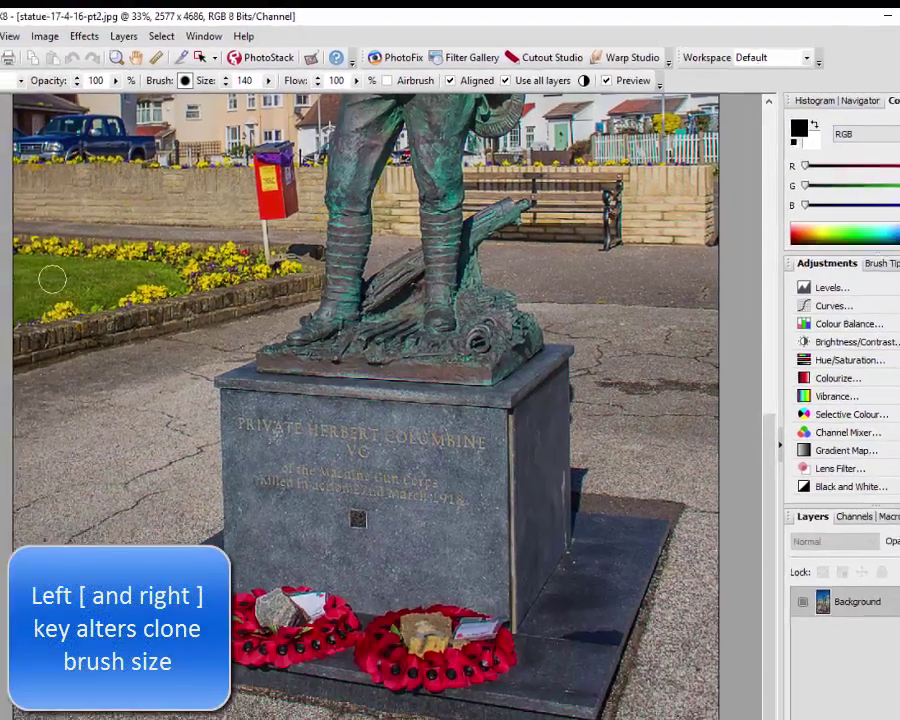
- Try larger clone brush sizes up to 500, and settle on a brush size of 210
{"action": "key", "text": "bracketleft"}
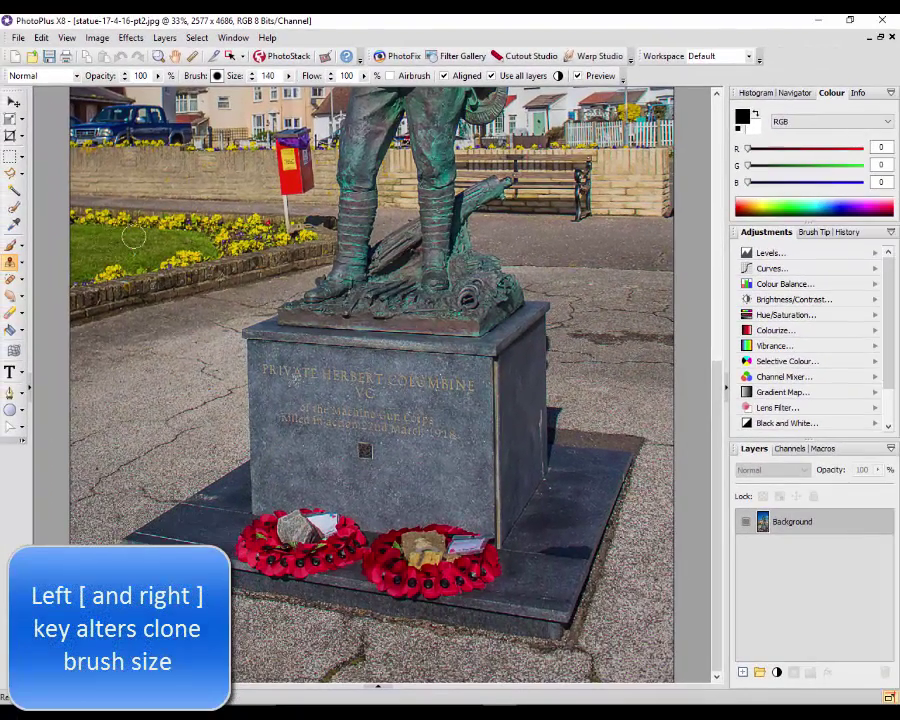
{"action": "key", "text": "bracketright"}
{"action": "key", "text": "bracketright"}
{"action": "key", "text": "bracketright"}
{"action": "key", "text": "bracketright"}
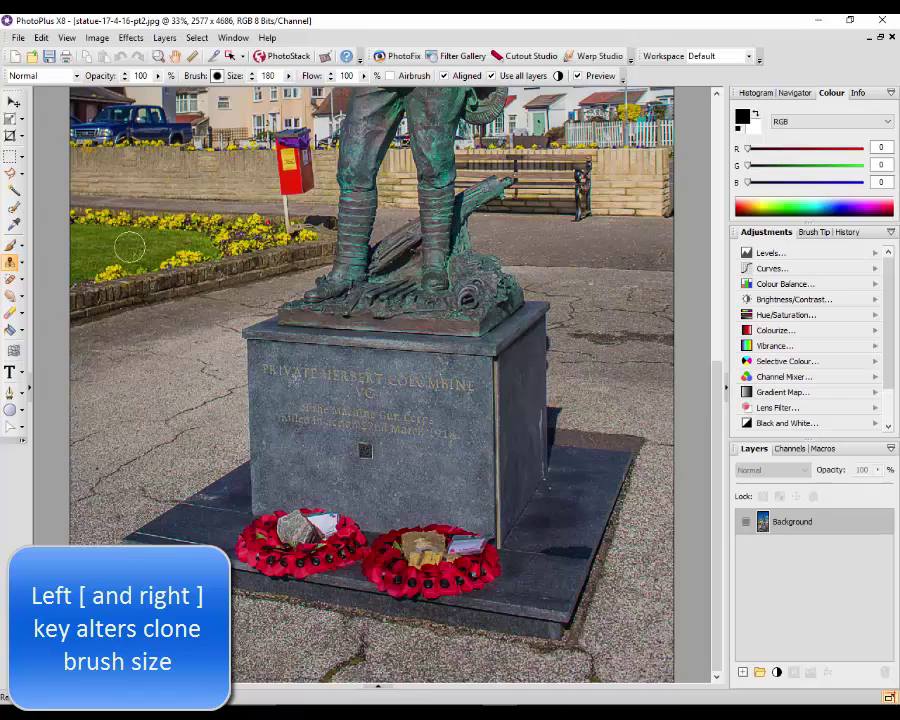
{"action": "key", "text": "bracketright"}
{"action": "key", "text": "bracketright"}
{"action": "key", "text": "bracketright"}
{"action": "key", "text": "bracketright"}
{"action": "key", "text": "bracketright"}
{"action": "key", "text": "bracketright"}
{"action": "key", "text": "bracketright"}
{"action": "key", "text": "bracketright"}
{"action": "key", "text": "bracketright"}
{"action": "key", "text": "bracketright"}
{"action": "key", "text": "bracketright"}
{"action": "key", "text": "bracketright"}
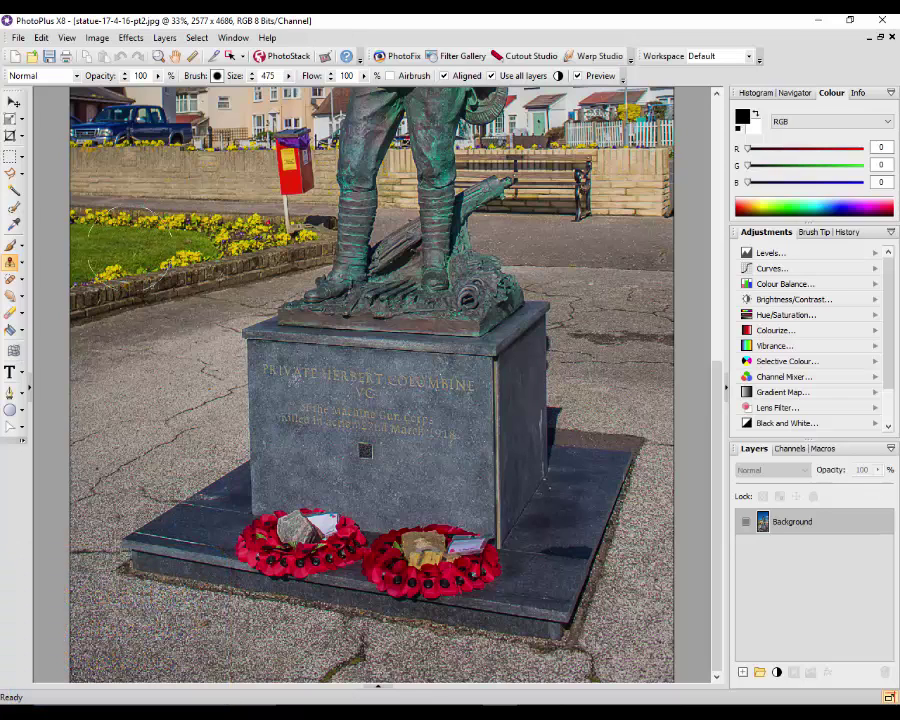
{"action": "key", "text": "bracketleft"}
{"action": "key", "text": "bracketleft"}
{"action": "key", "text": "bracketleft"}
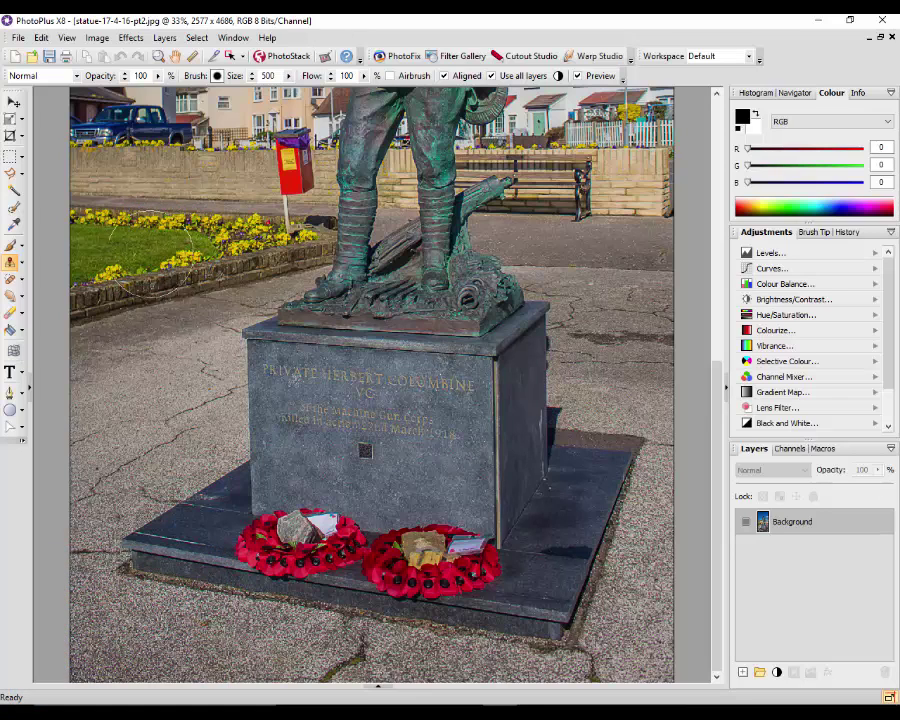
{"action": "key", "text": "bracketleft"}
{"action": "key", "text": "bracketleft"}
{"action": "key", "text": "bracketleft"}
{"action": "key", "text": "bracketleft"}
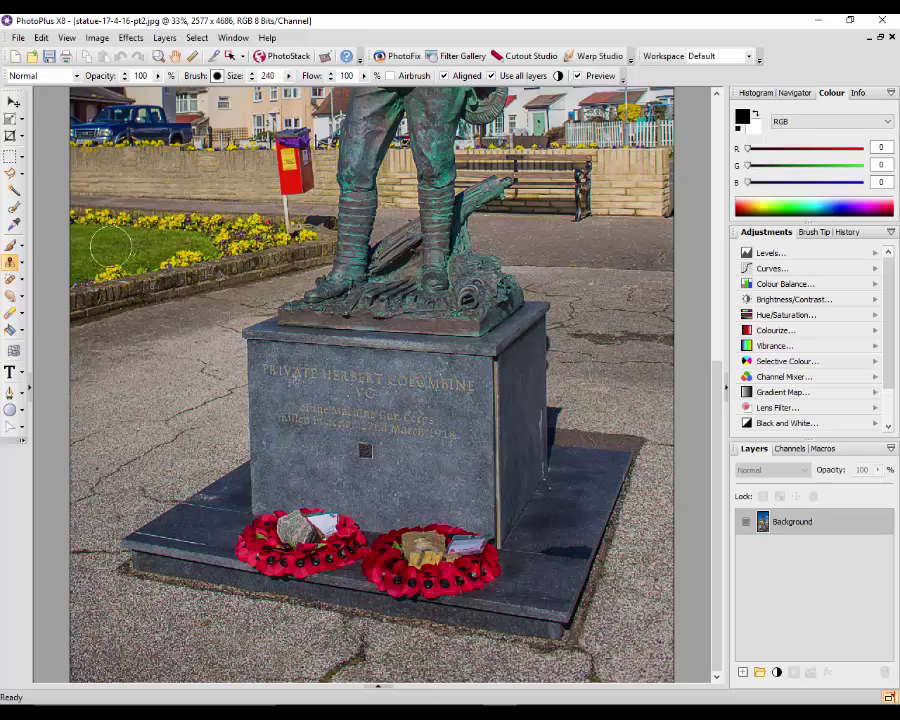
{"action": "key", "text": "bracketleft"}
{"action": "key", "text": "bracketleft"}
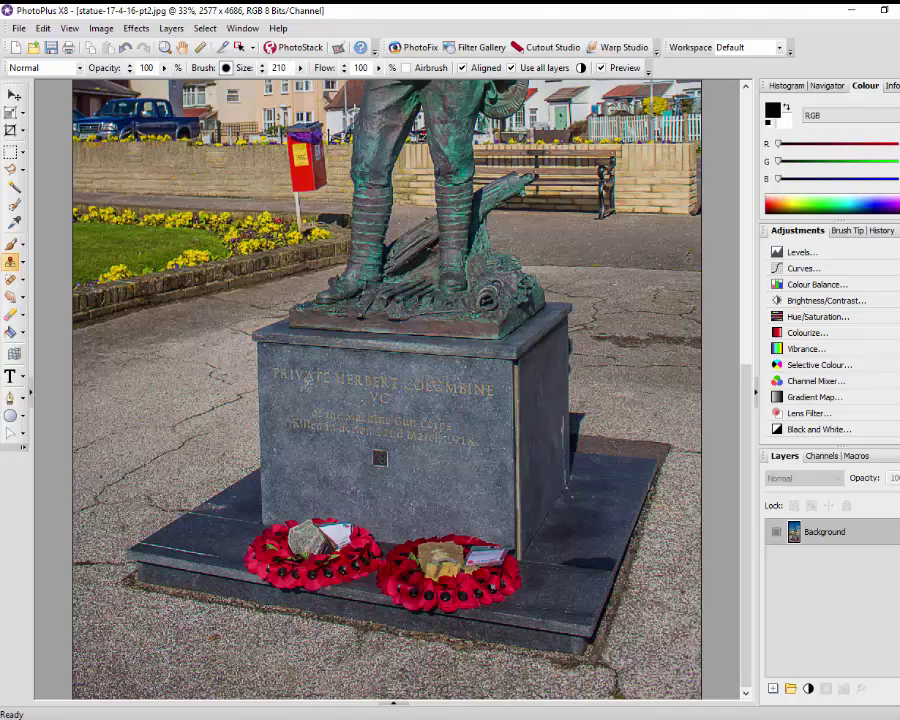
- Clone clean paving over the cracks in the ground by the front right corner of the statue's base
{"action": "left_click", "coordinate": [650, 660]}
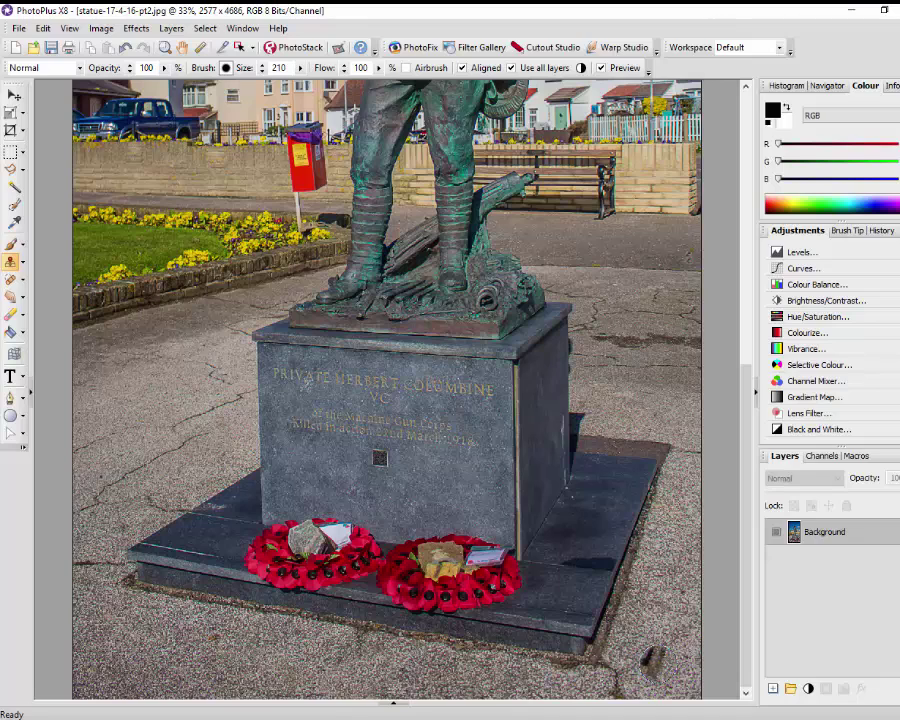
{"action": "left_click", "coordinate": [648, 672]}
{"action": "left_click", "coordinate": [652, 667]}
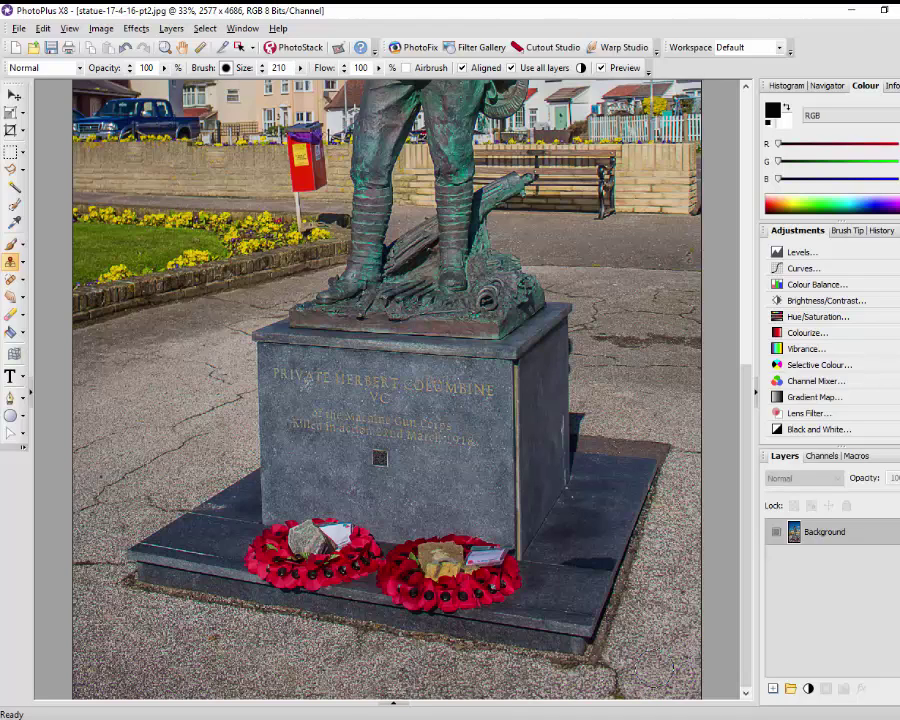
{"action": "left_click_drag", "start_coordinate": [648, 670], "coordinate": [618, 688]}
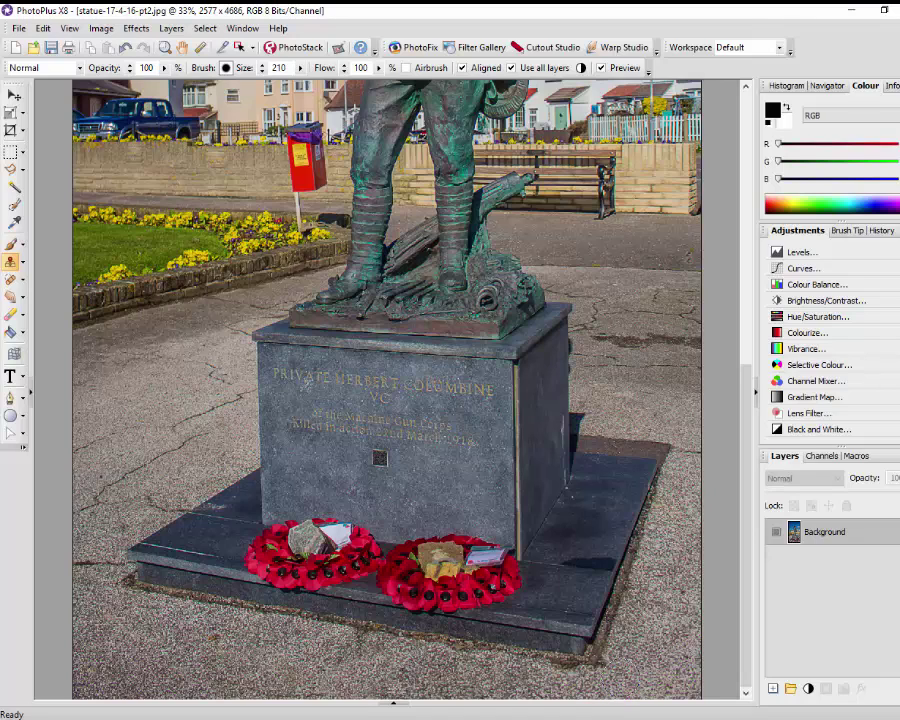
{"action": "left_click", "coordinate": [613, 669]}
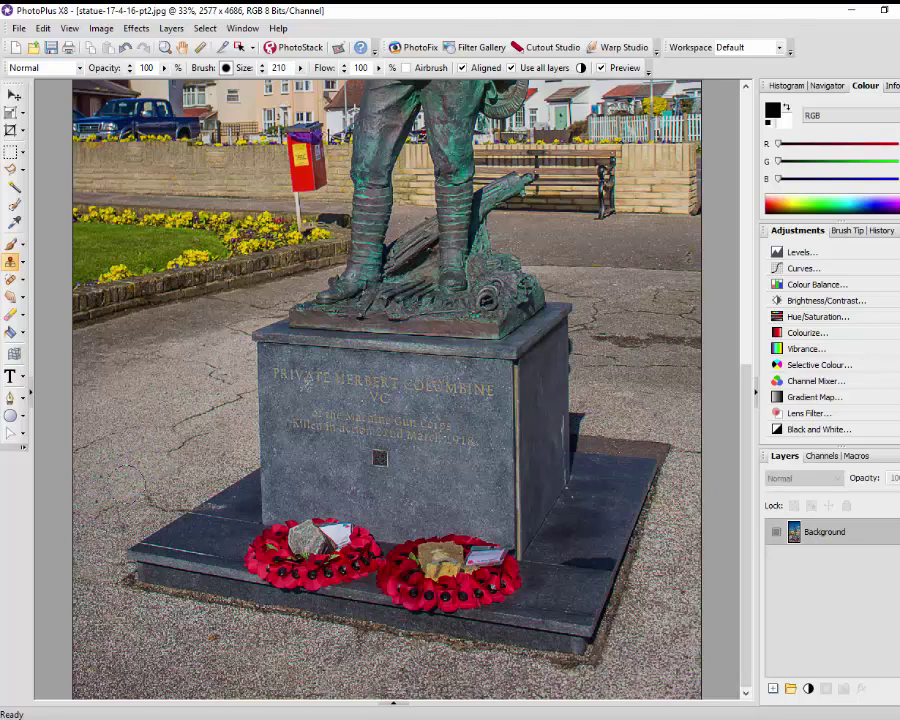
- Inspect the retouched photo as a whole, and the red bin with the wall, post and flower bed around it at 150% zoom
{"action": "scroll", "coordinate": [432, 572], "scroll_direction": "down", "scroll_amount": 1}
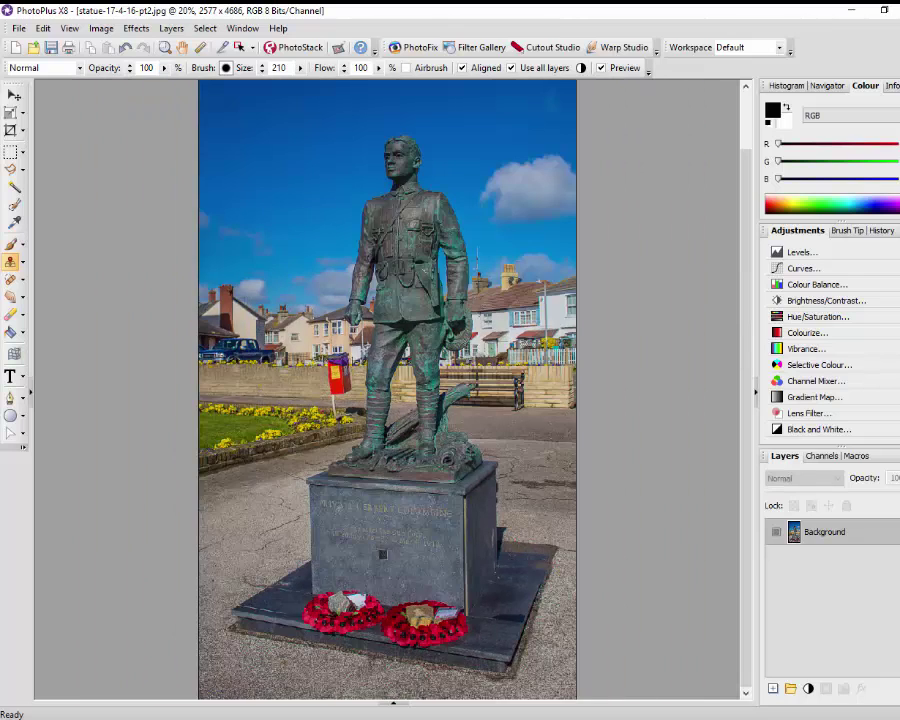
{"action": "scroll", "coordinate": [432, 572], "scroll_direction": "down", "scroll_amount": 1}
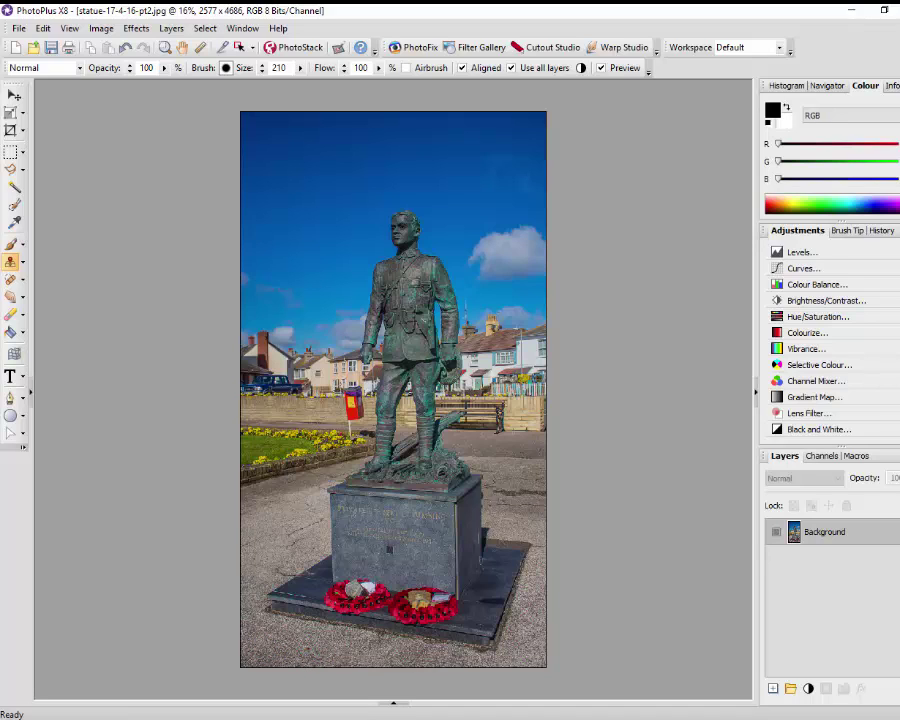
{"action": "scroll", "coordinate": [245, 330], "scroll_direction": "up", "scroll_amount": 5}
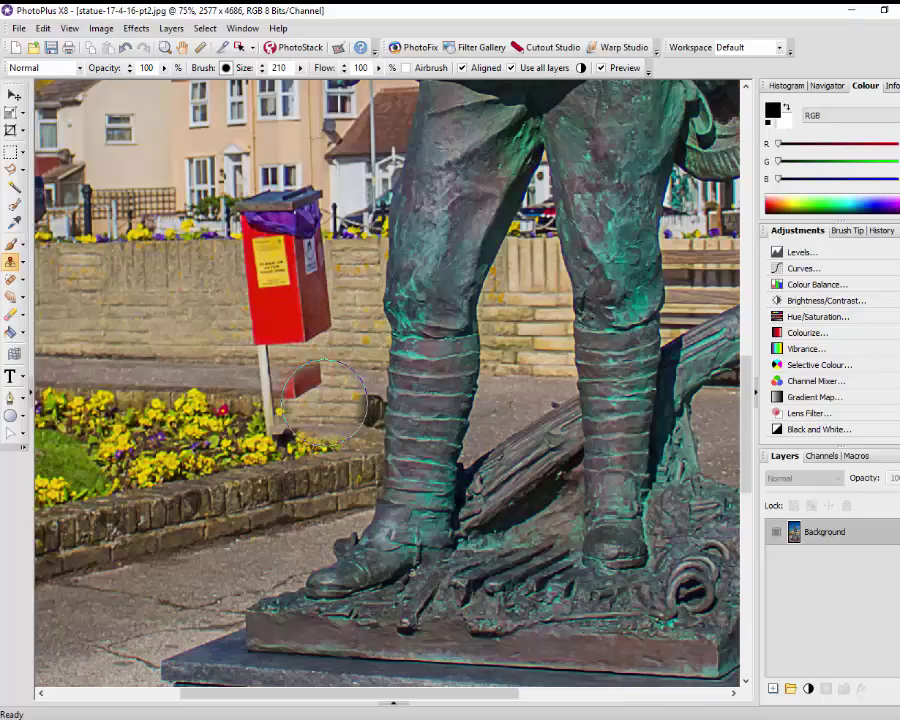
{"action": "left_click_drag", "start_coordinate": [746, 406], "coordinate": [748, 375]}
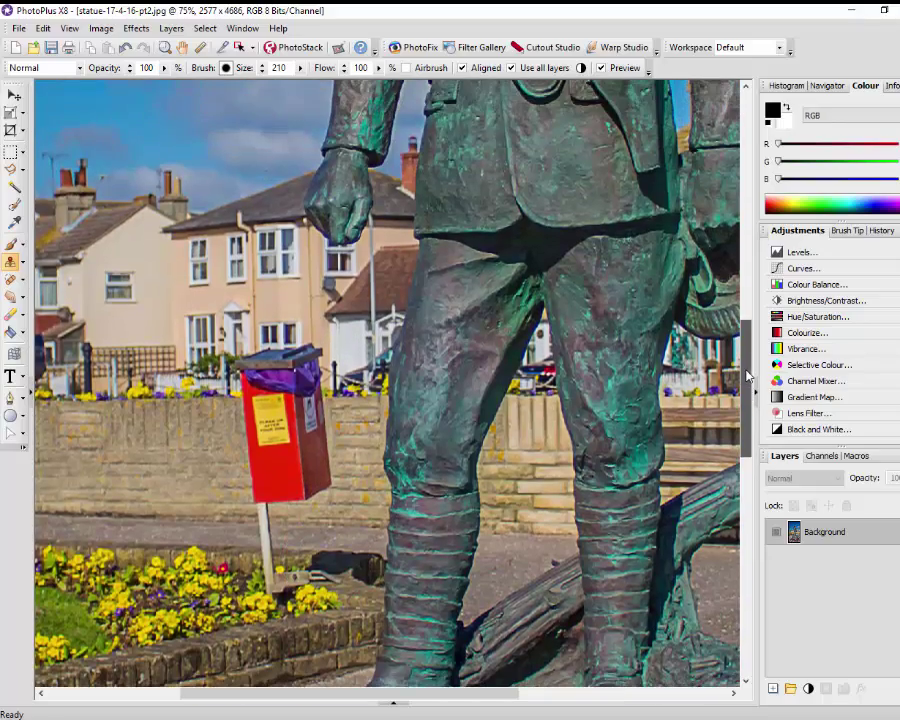
{"action": "scroll", "coordinate": [150, 470], "scroll_direction": "up", "scroll_amount": 1}
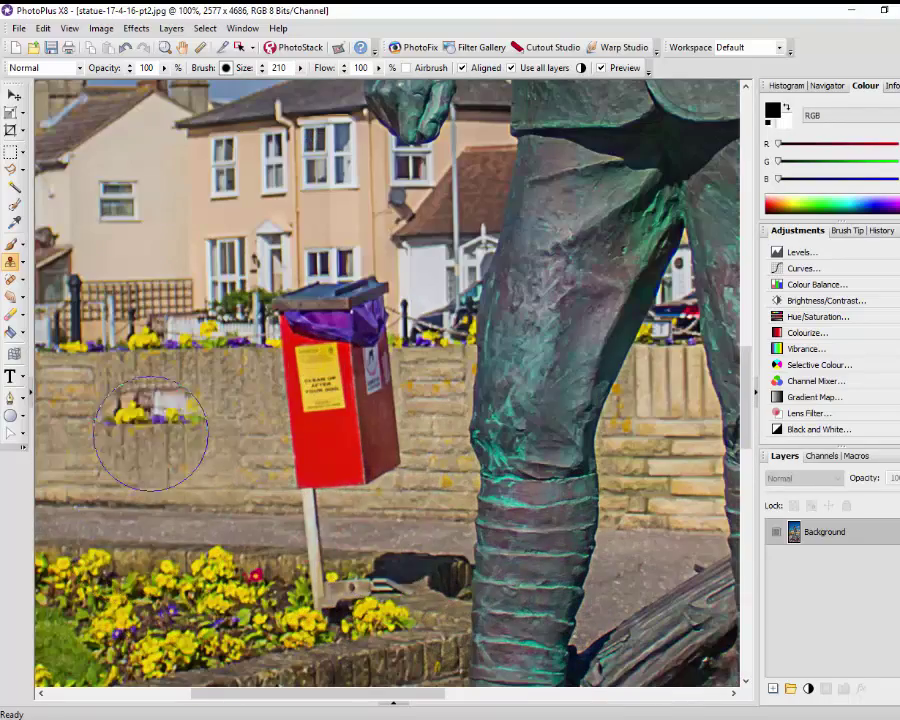
{"action": "left_click", "coordinate": [10, 151]}
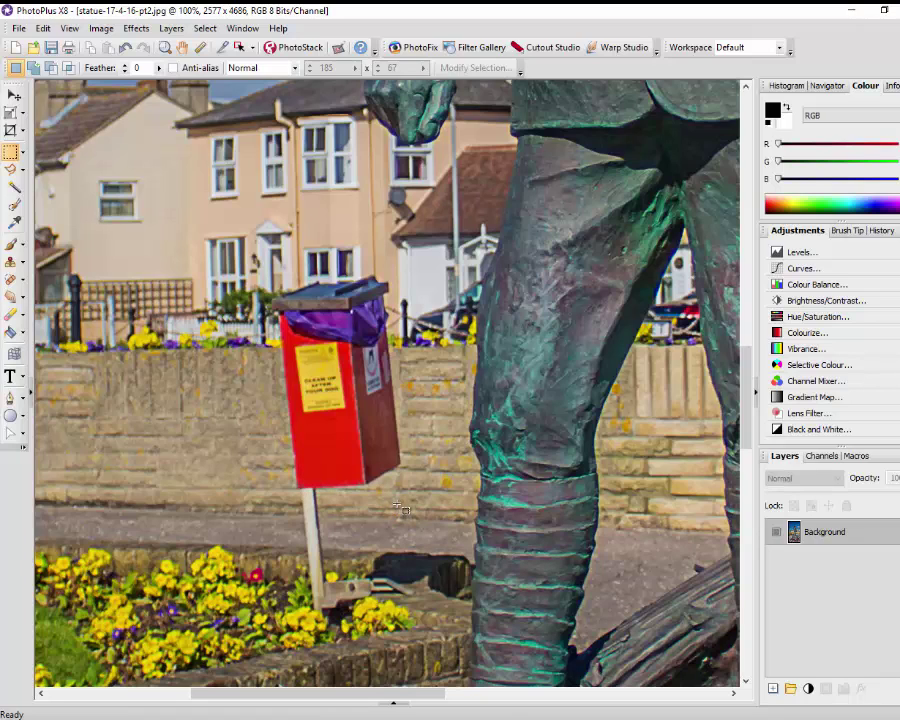
{"action": "scroll", "coordinate": [405, 510], "scroll_direction": "up", "scroll_amount": 1}
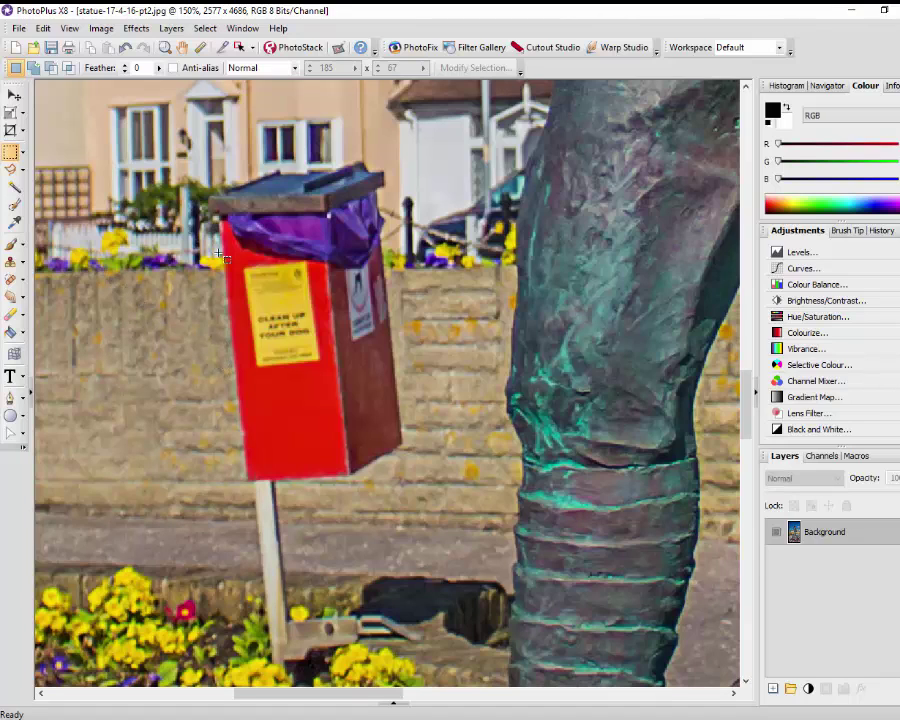
{"action": "scroll", "coordinate": [304, 374], "scroll_direction": "down", "scroll_amount": 4}
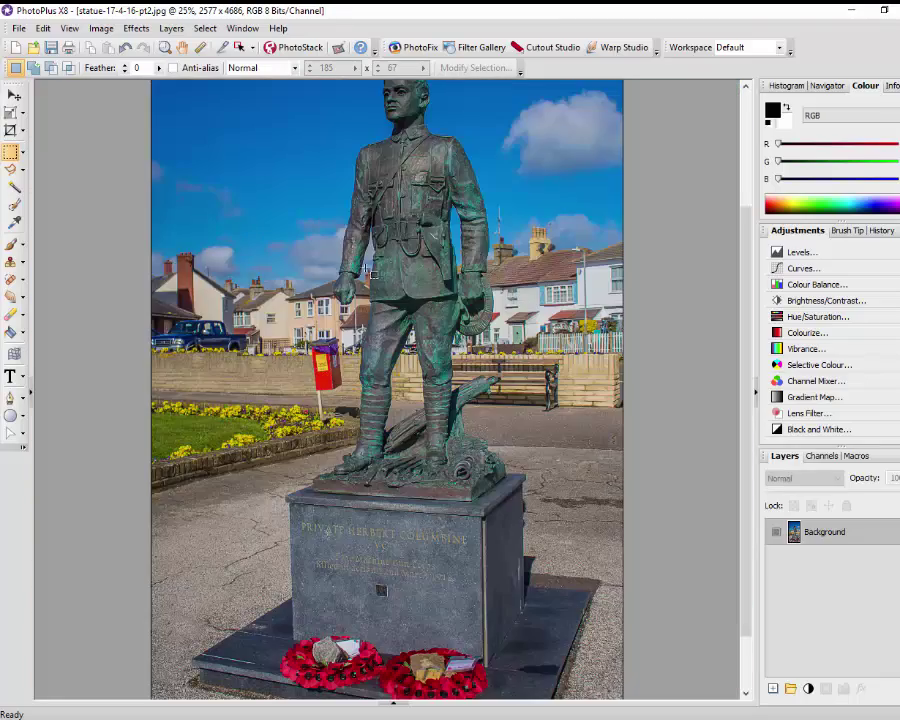
{"action": "scroll", "coordinate": [266, 447], "scroll_direction": "up", "scroll_amount": 5}
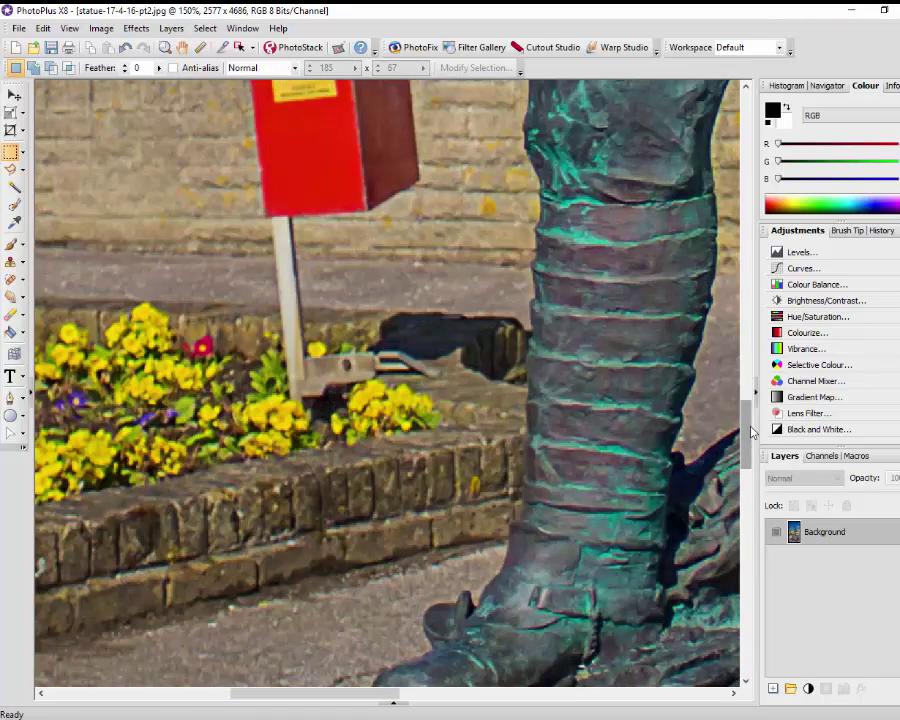
{"action": "left_click_drag", "start_coordinate": [752, 431], "coordinate": [754, 404]}
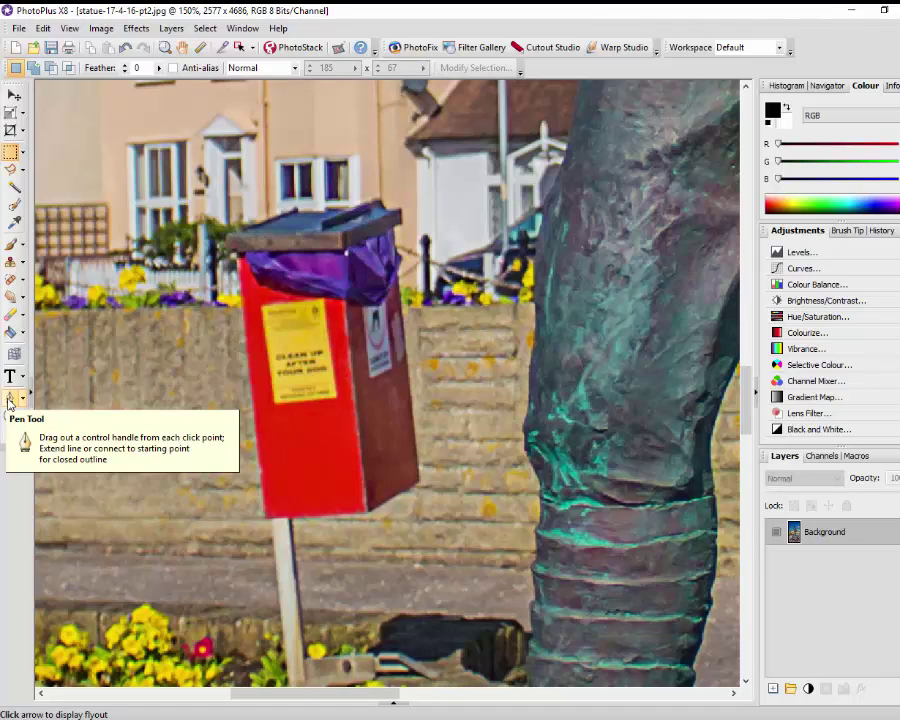
- Make a polygonal selection from the red bin's lower-left corner along its base and right edge to the lid corner, and switch to adding to the selection
{"action": "left_click", "coordinate": [12, 172]}
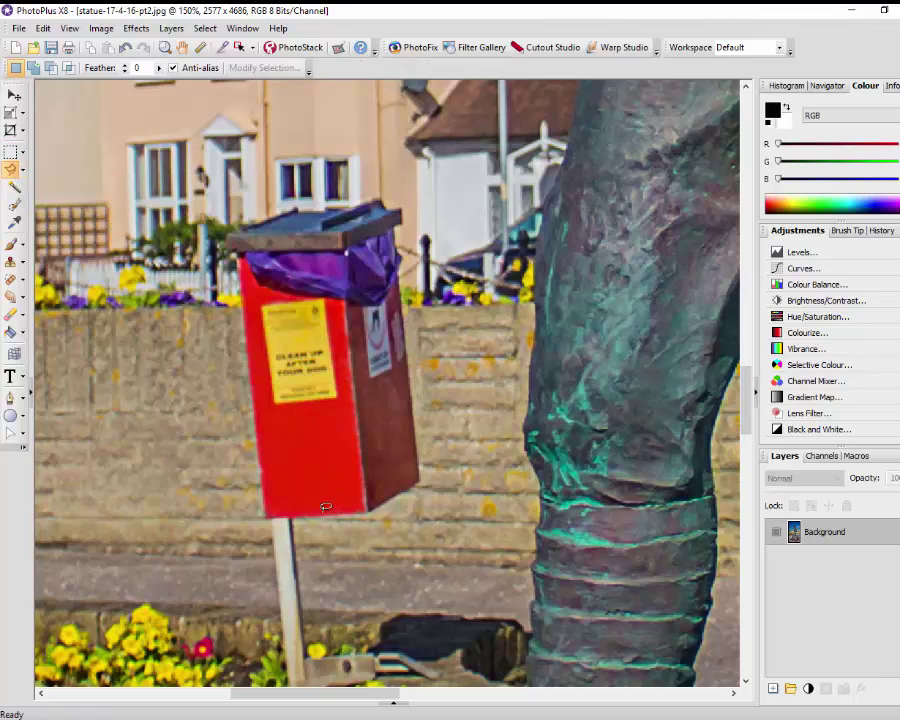
{"action": "left_click", "coordinate": [268, 513]}
{"action": "left_click", "coordinate": [370, 509]}
{"action": "left_click", "coordinate": [423, 474]}
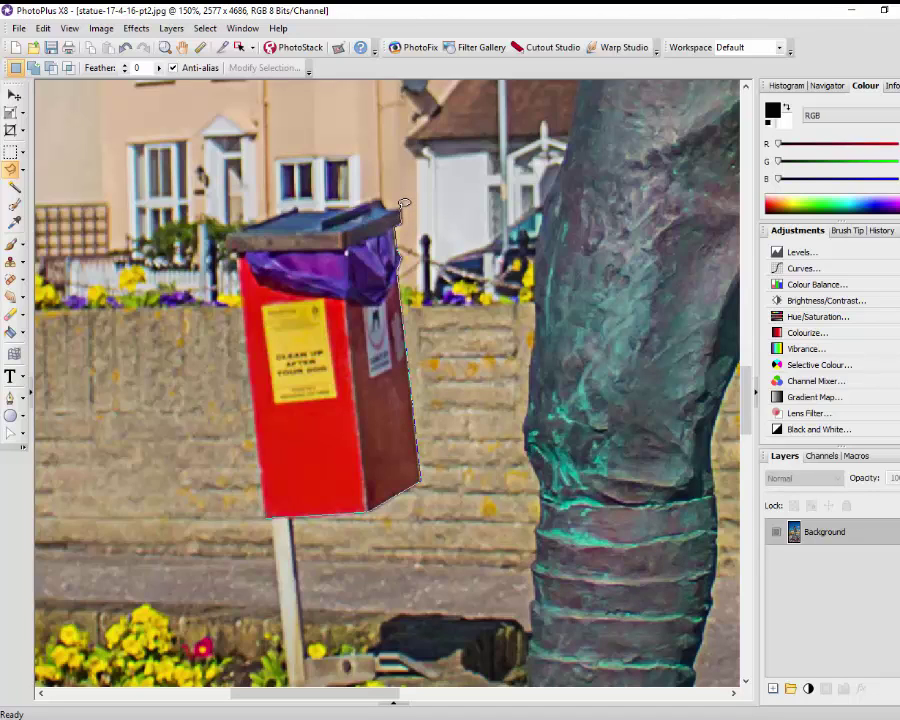
{"action": "double_click", "coordinate": [401, 207]}
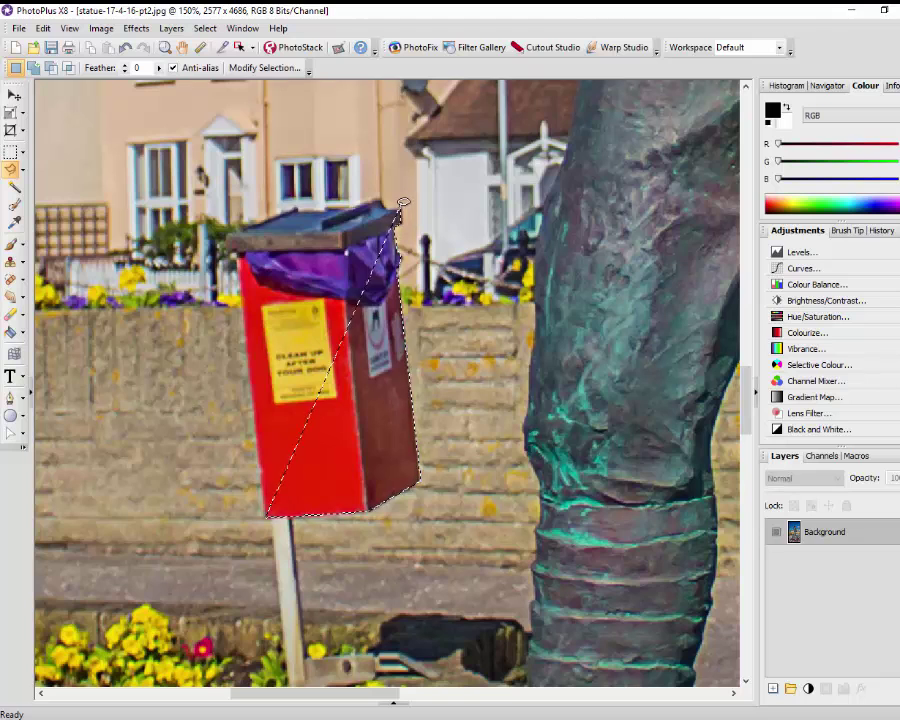
{"action": "left_click", "coordinate": [36, 68]}
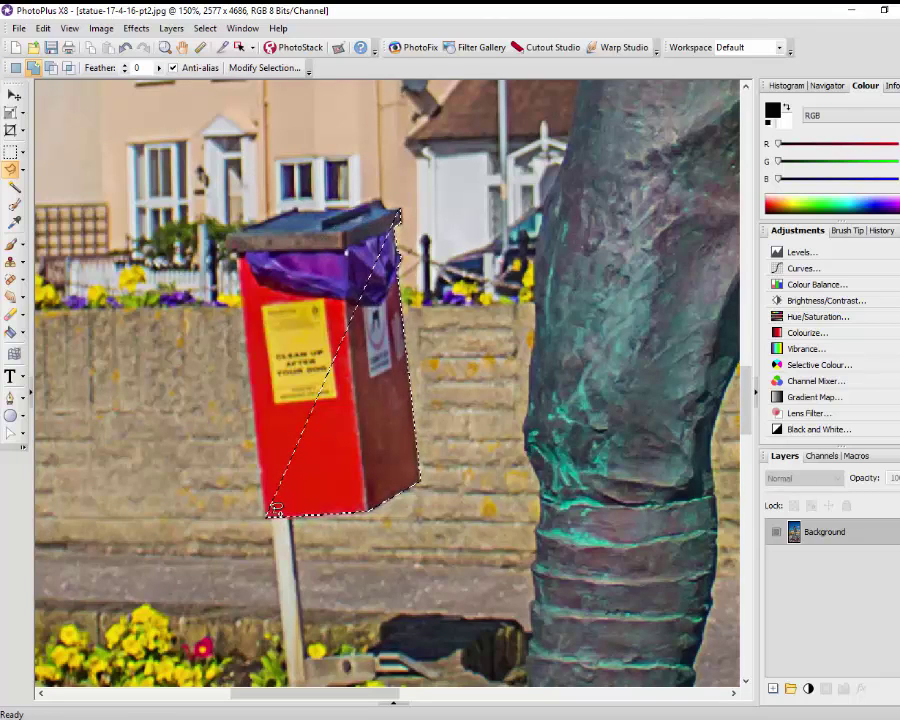
- Add the rest of the red bin to the selection, tracing its left edge and lid and closing at the lower-left corner
{"action": "mouse_move", "coordinate": [269, 513]}
{"action": "left_mouse_down"}
{"action": "mouse_move", "coordinate": [245, 263]}
{"action": "mouse_move", "coordinate": [231, 231]}
{"action": "mouse_move", "coordinate": [272, 214]}
{"action": "mouse_move", "coordinate": [256, 229]}
{"action": "mouse_move", "coordinate": [238, 230]}
{"action": "mouse_move", "coordinate": [298, 203]}
{"action": "left_mouse_up"}
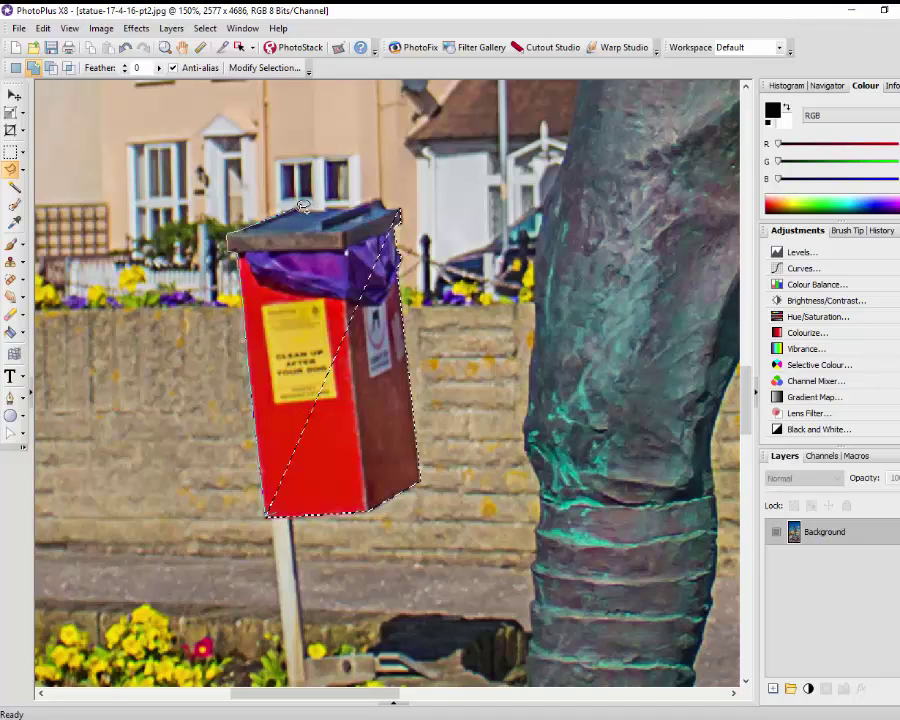
{"action": "mouse_move", "coordinate": [303, 205]}
{"action": "left_mouse_down"}
{"action": "mouse_move", "coordinate": [352, 205]}
{"action": "mouse_move", "coordinate": [378, 193]}
{"action": "left_mouse_up"}
{"action": "left_click_drag", "start_coordinate": [384, 196], "coordinate": [391, 206]}
{"action": "mouse_move", "coordinate": [388, 233]}
{"action": "left_mouse_down"}
{"action": "mouse_move", "coordinate": [324, 395]}
{"action": "mouse_move", "coordinate": [315, 451]}
{"action": "mouse_move", "coordinate": [281, 509]}
{"action": "left_mouse_up"}
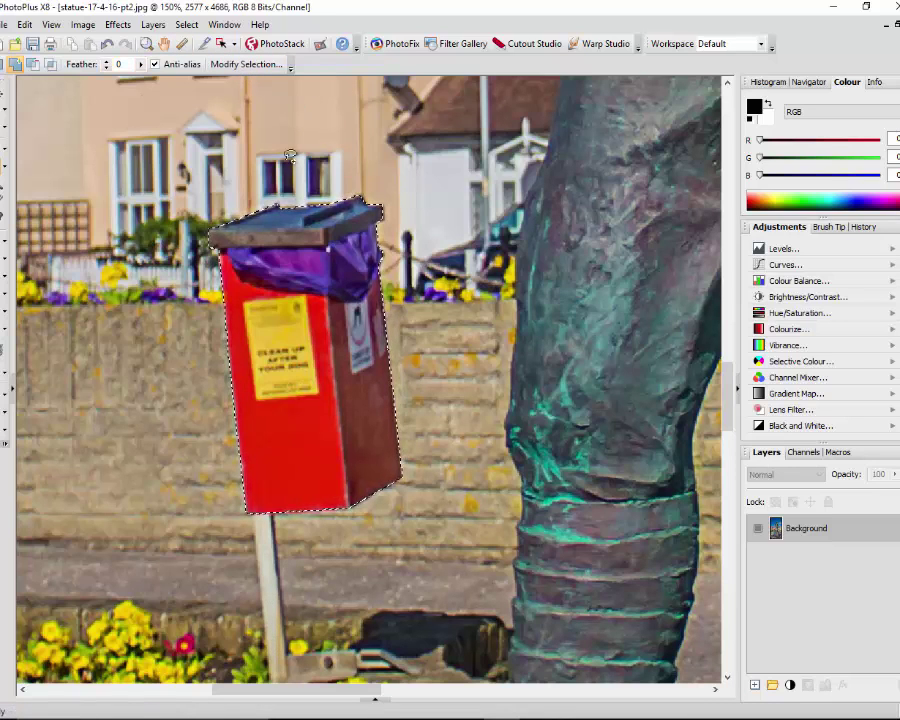
- Feather the bin selection by 2, and add a new layer in Normal mode at 100% opacity above the background
{"action": "left_click", "coordinate": [262, 68]}
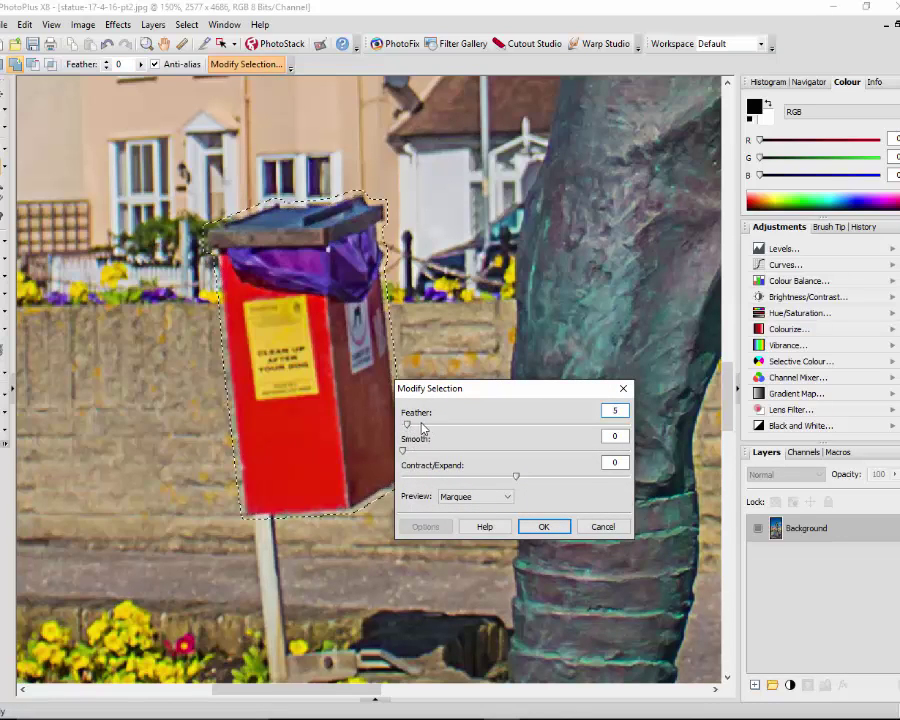
{"action": "left_click_drag", "start_coordinate": [408, 426], "coordinate": [406, 428]}
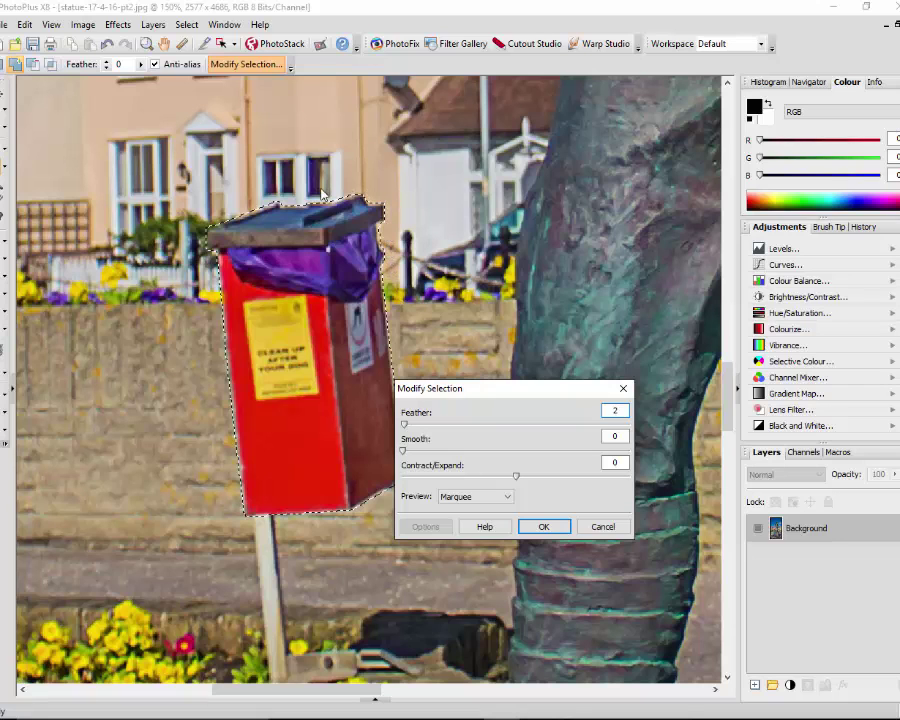
{"action": "left_click", "coordinate": [547, 528]}
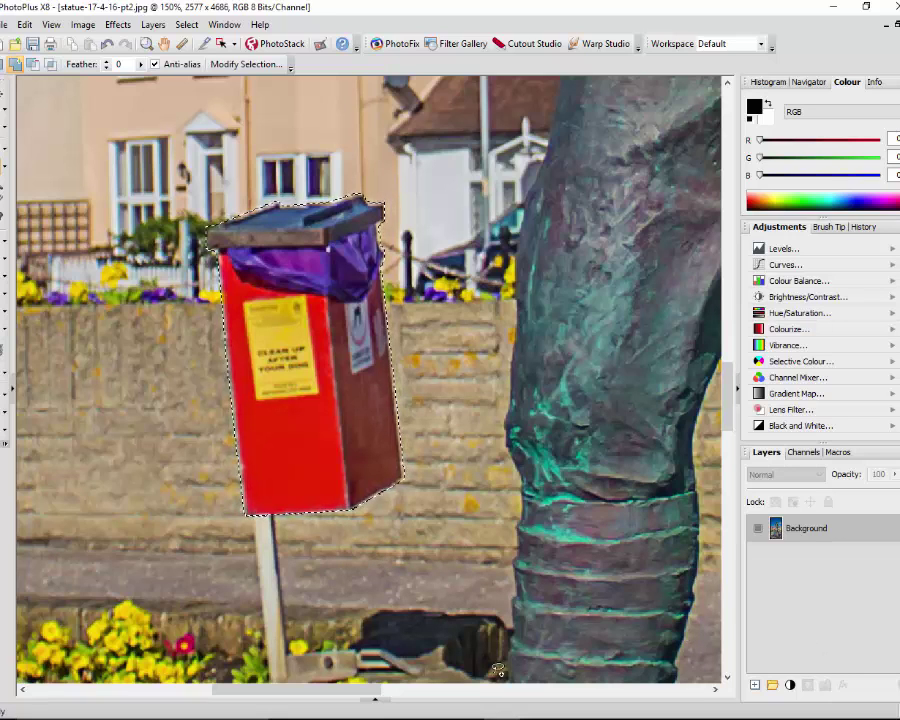
{"action": "left_click", "coordinate": [755, 686]}
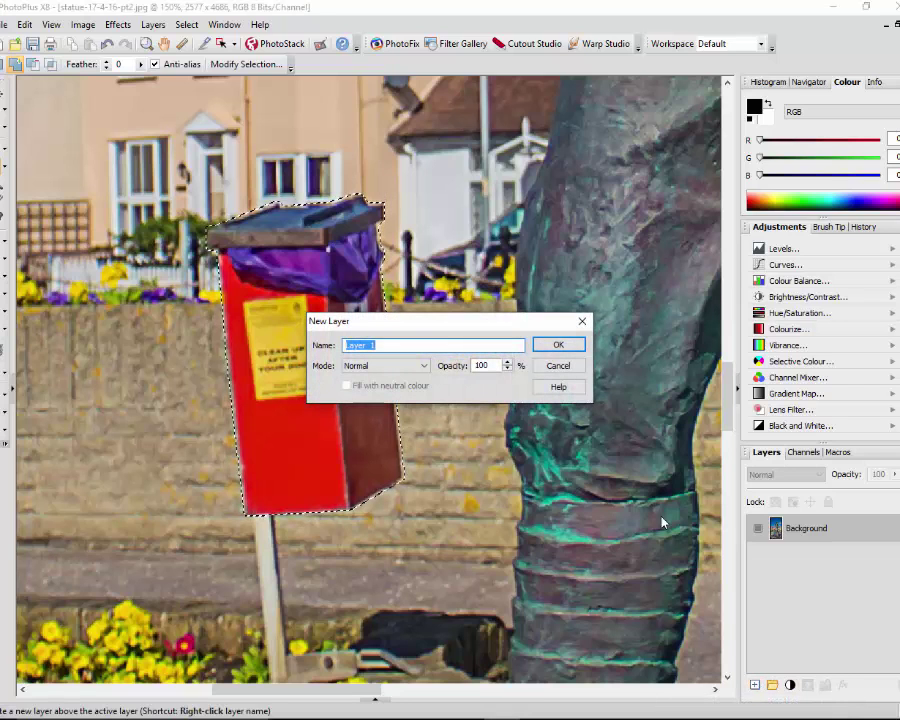
{"action": "left_click", "coordinate": [557, 345]}
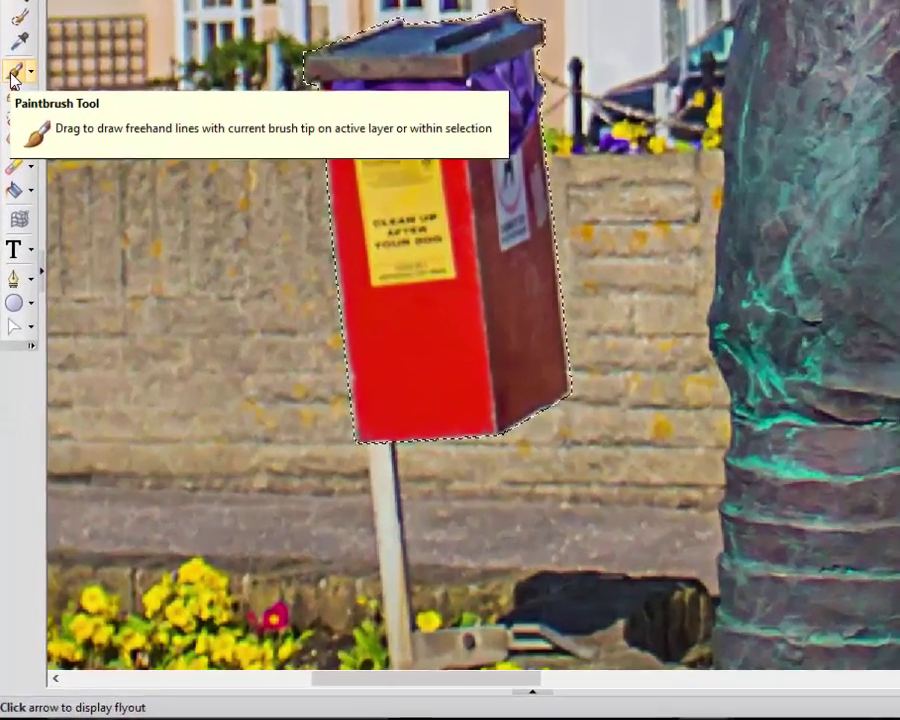
- Try painting a black stroke across the bin to test the selection's limits, and undo it
{"action": "left_click", "coordinate": [10, 248]}
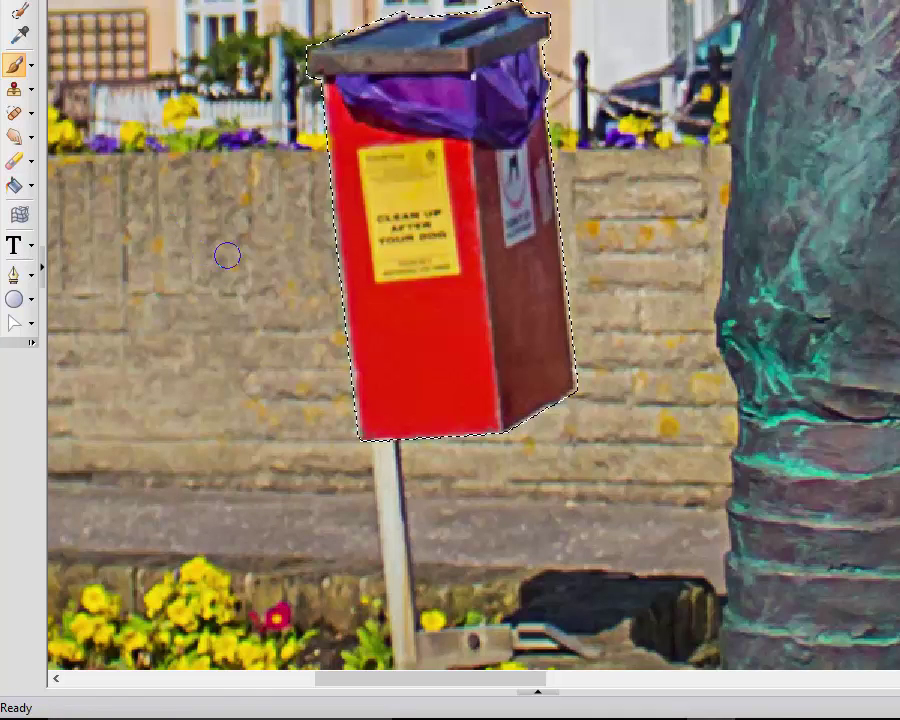
{"action": "mouse_move", "coordinate": [486, 267]}
{"action": "left_mouse_down"}
{"action": "mouse_move", "coordinate": [460, 239]}
{"action": "mouse_move", "coordinate": [385, 262]}
{"action": "mouse_move", "coordinate": [408, 228]}
{"action": "mouse_move", "coordinate": [525, 214]}
{"action": "mouse_move", "coordinate": [513, 232]}
{"action": "mouse_move", "coordinate": [642, 215]}
{"action": "left_mouse_up"}
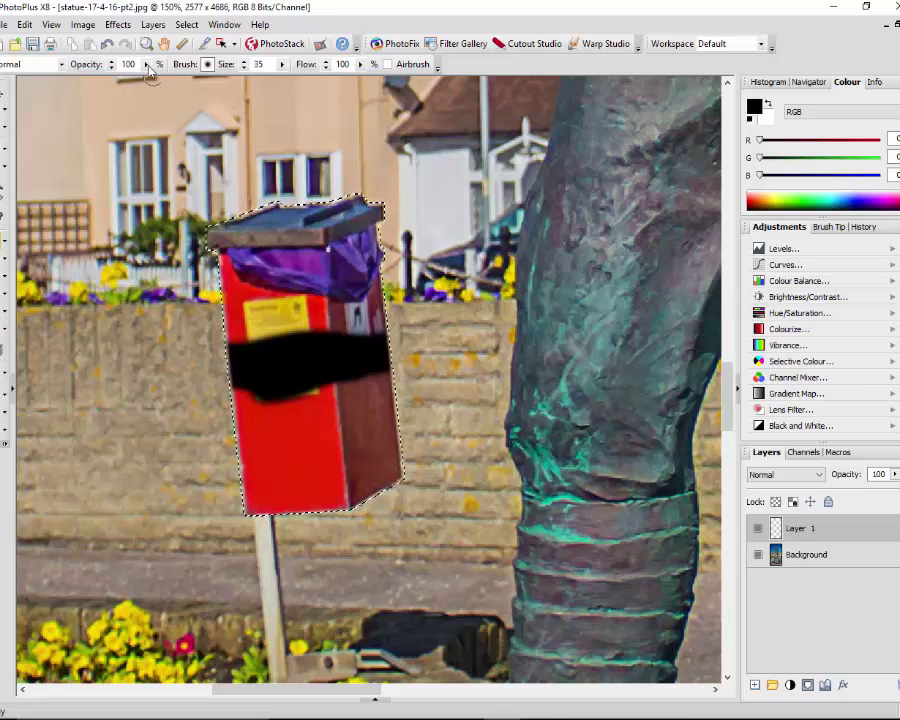
{"action": "left_click", "coordinate": [107, 45]}
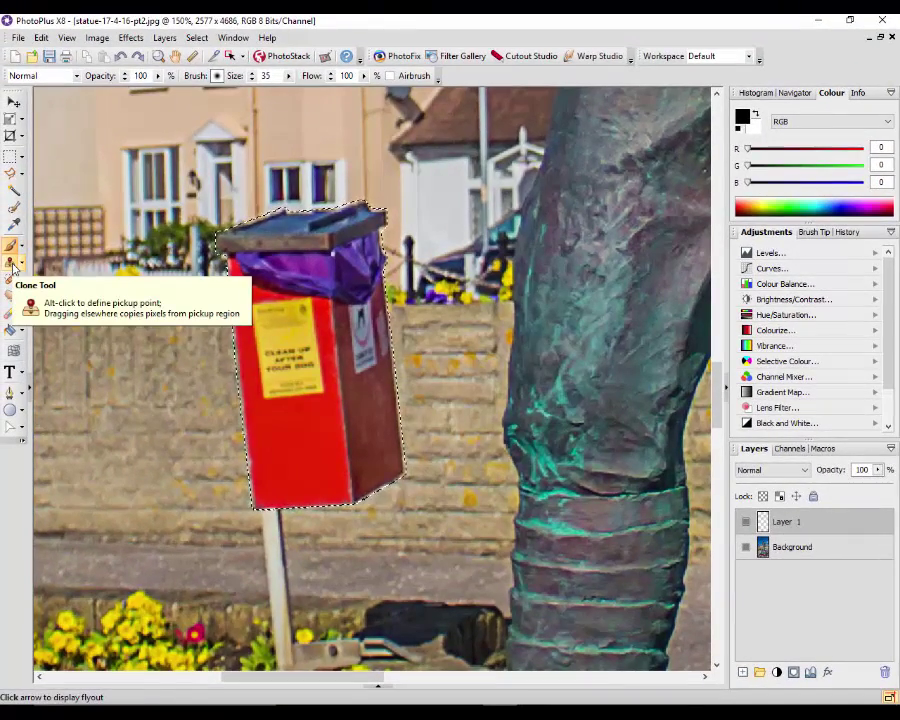
- Clone clean wall stonework over the lower and left parts of the bin's body with a clone brush size of 75
{"action": "left_click", "coordinate": [1, 265]}
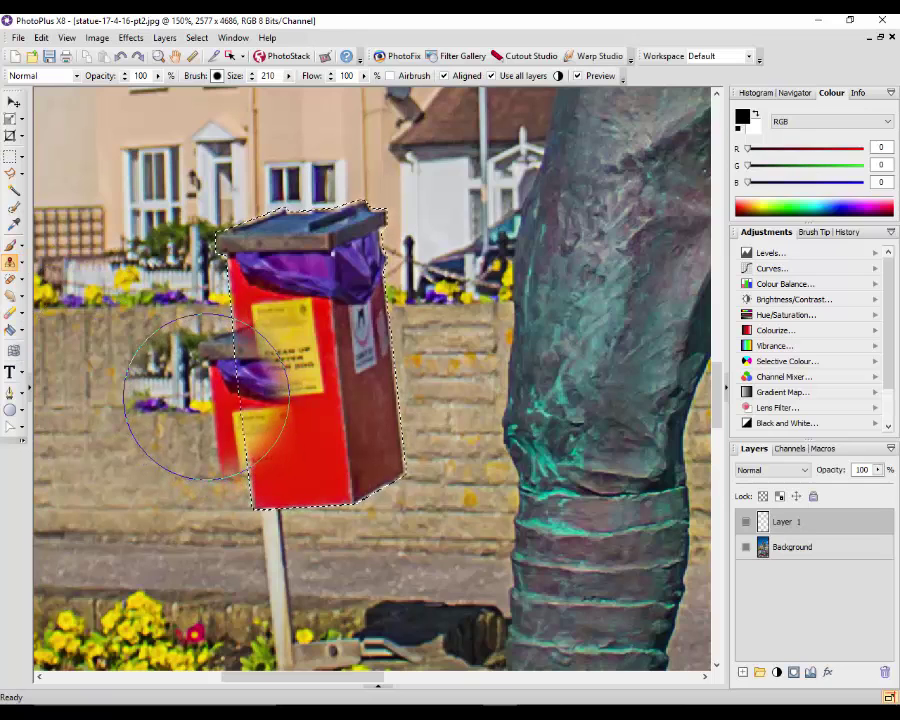
{"action": "key", "text": "bracketleft"}
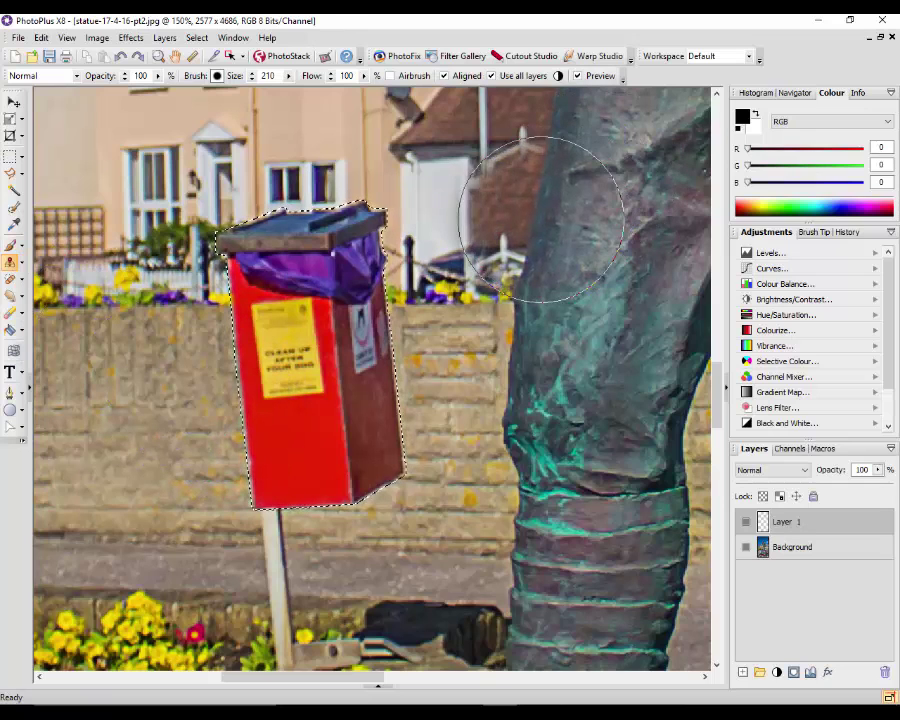
{"action": "key", "text": "bracketleft"}
{"action": "key", "text": "bracketleft"}
{"action": "key", "text": "bracketleft"}
{"action": "key", "text": "bracketleft"}
{"action": "key", "text": "bracketleft"}
{"action": "key", "text": "bracketleft"}
{"action": "key", "text": "bracketleft"}
{"action": "key", "text": "bracketleft"}
{"action": "key", "text": "bracketleft"}
{"action": "key", "text": "bracketleft"}
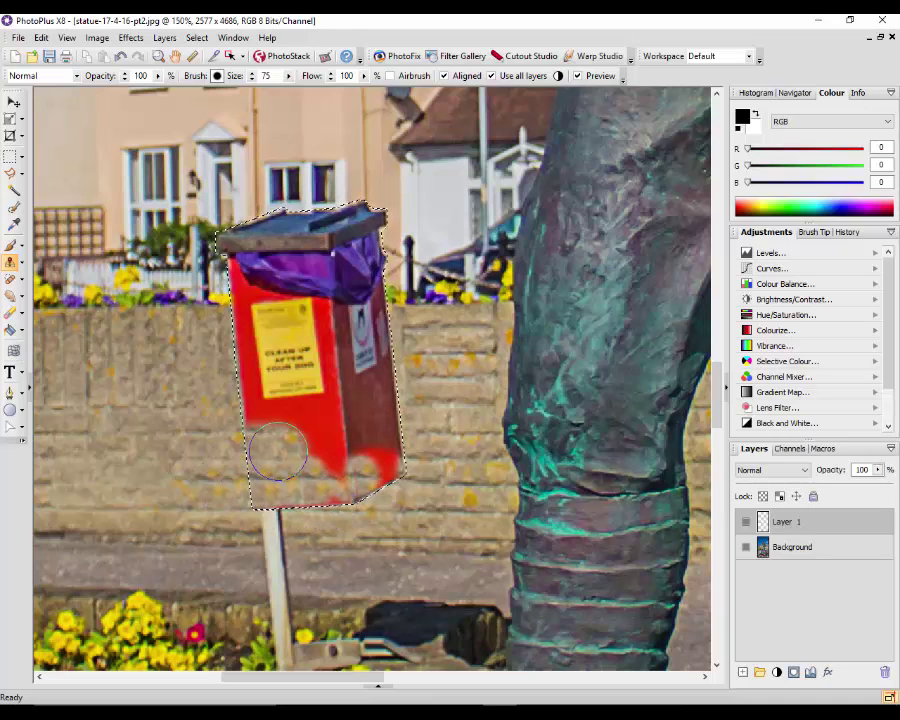
{"action": "mouse_move", "coordinate": [277, 453]}
{"action": "left_mouse_down"}
{"action": "mouse_move", "coordinate": [216, 430]}
{"action": "mouse_move", "coordinate": [295, 435]}
{"action": "left_mouse_up"}
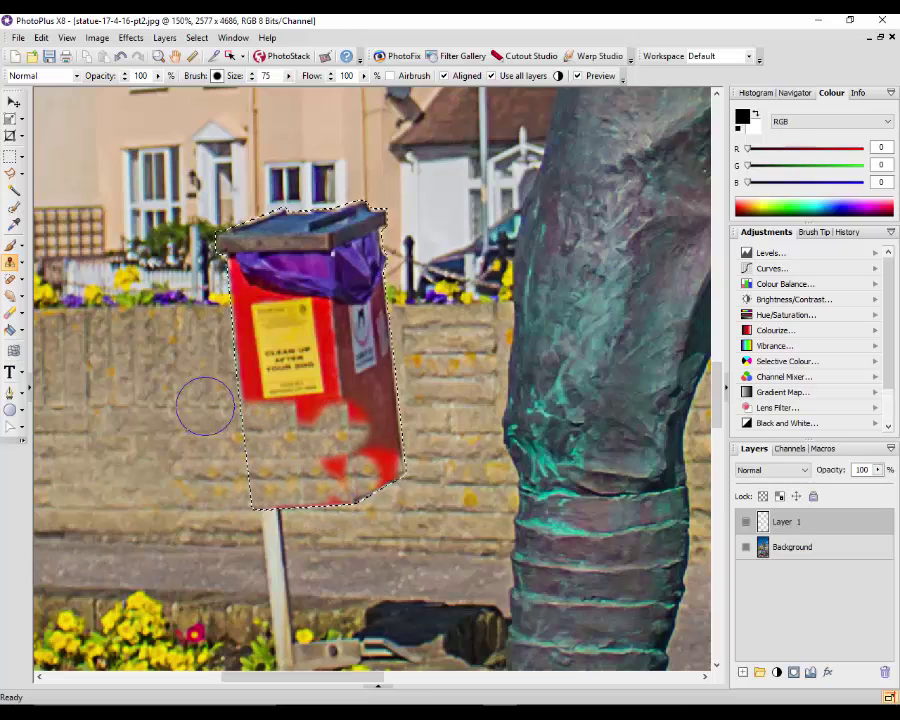
{"action": "left_click_drag", "start_coordinate": [203, 408], "coordinate": [310, 430]}
{"action": "mouse_move", "coordinate": [215, 368]}
{"action": "left_mouse_down"}
{"action": "mouse_move", "coordinate": [311, 365]}
{"action": "mouse_move", "coordinate": [212, 351]}
{"action": "mouse_move", "coordinate": [258, 340]}
{"action": "left_mouse_up"}
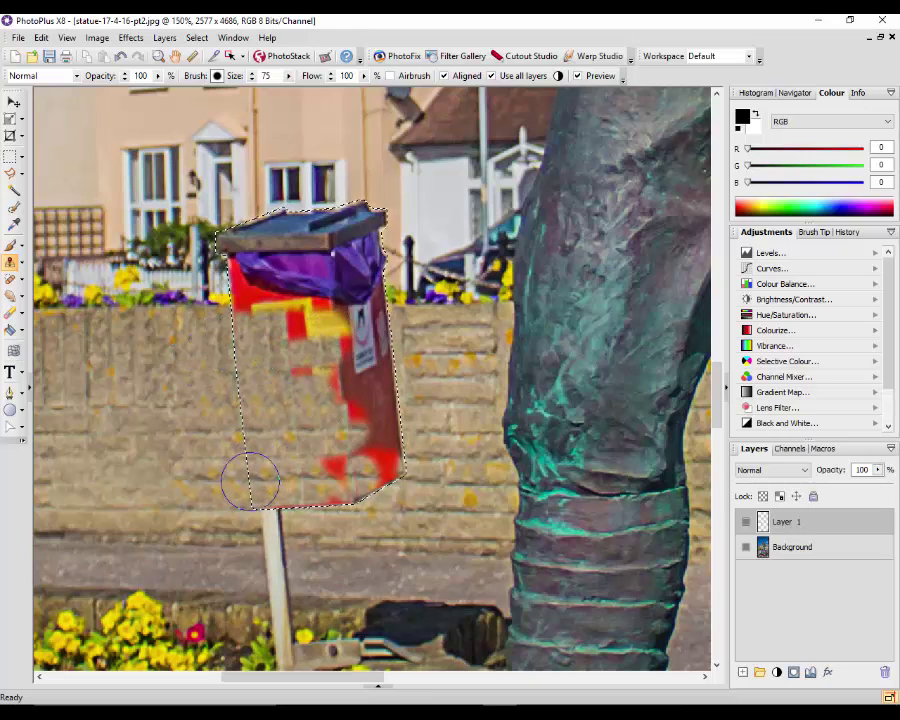
- Clone stonework over the remaining right side of the bin's body up to the top of the wall, undoing the misplaced dab
{"action": "left_click", "coordinate": [462, 452]}
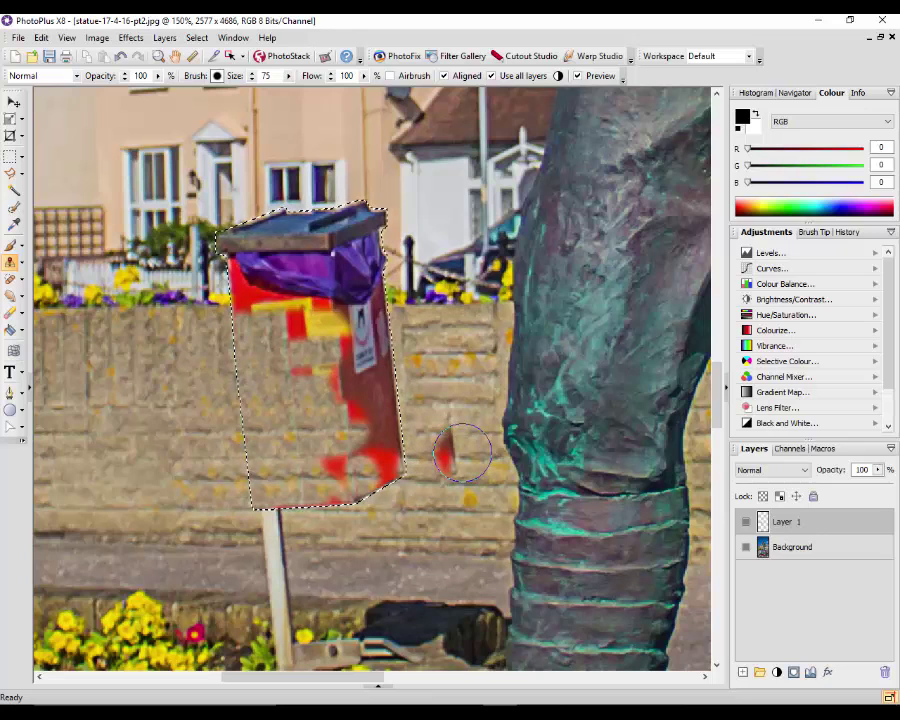
{"action": "key", "text": "ctrl+z"}
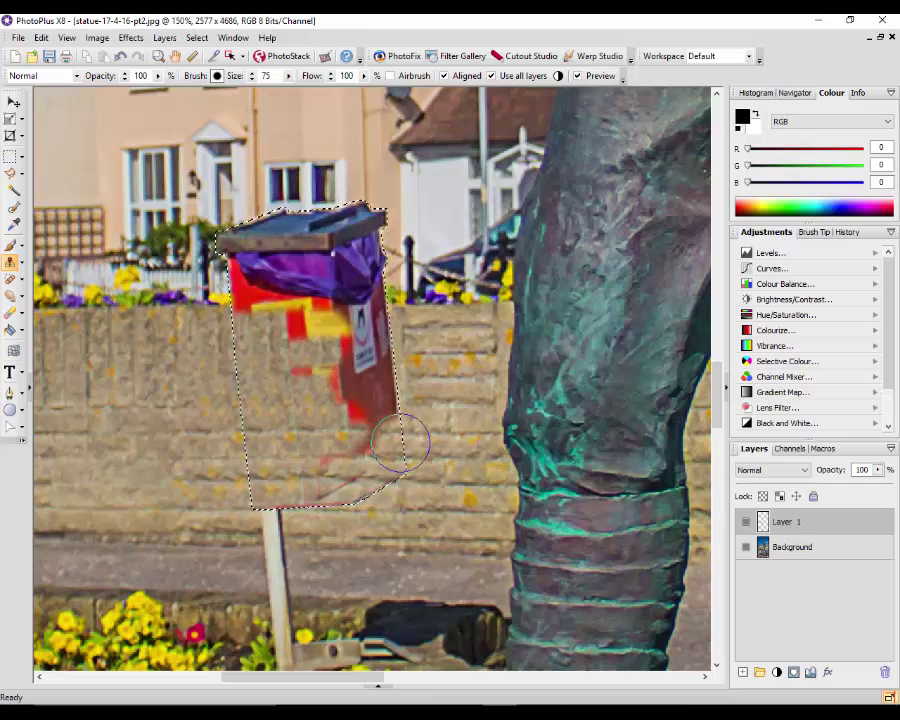
{"action": "mouse_move", "coordinate": [388, 437]}
{"action": "left_mouse_down"}
{"action": "mouse_move", "coordinate": [409, 400]}
{"action": "mouse_move", "coordinate": [378, 398]}
{"action": "left_mouse_up"}
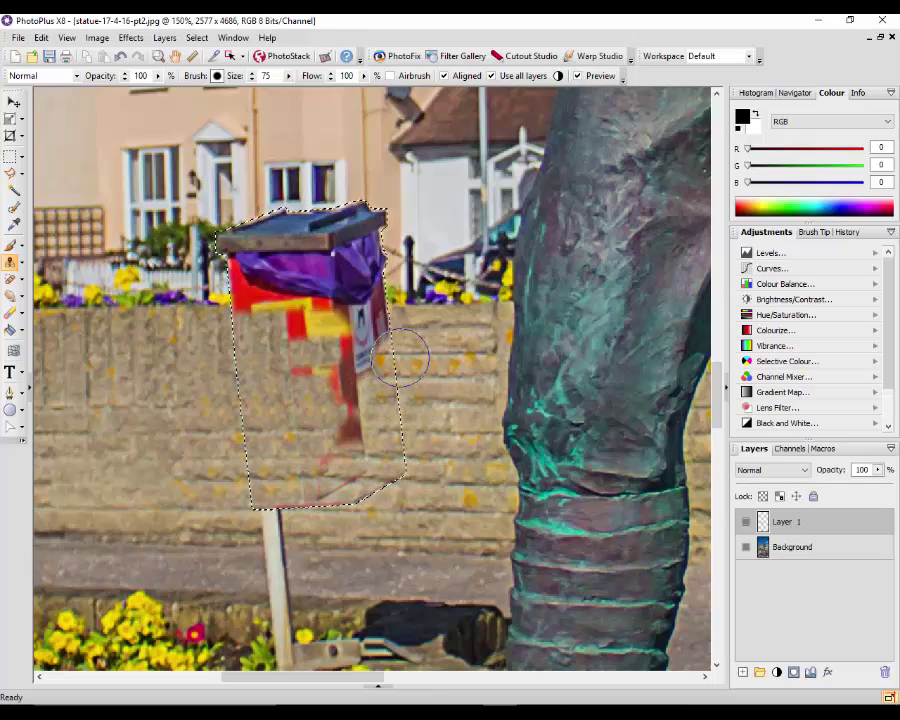
{"action": "left_click_drag", "start_coordinate": [325, 355], "coordinate": [412, 392]}
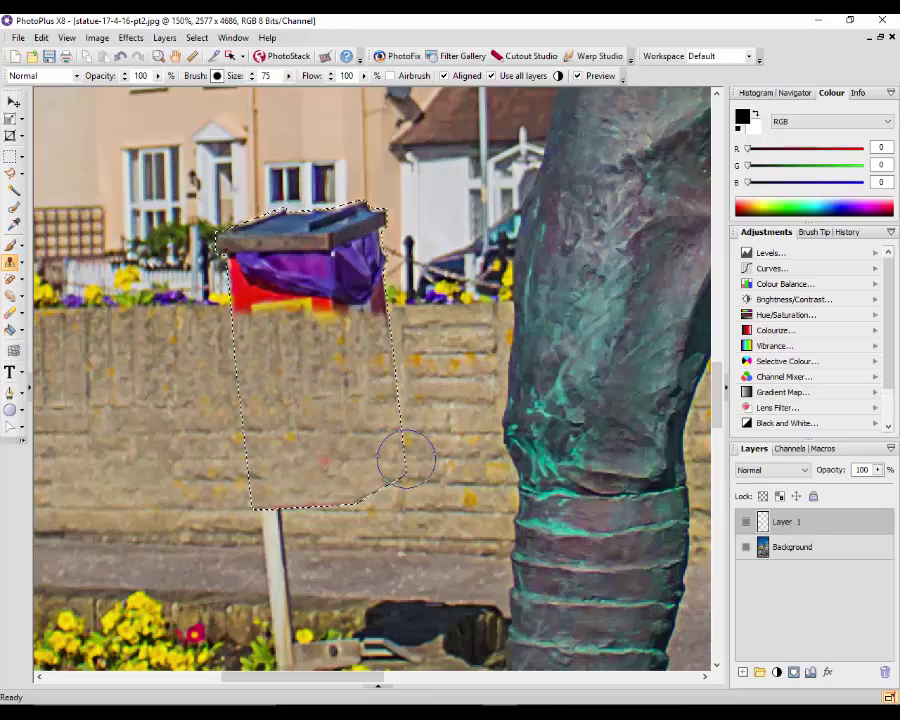
- Clone more stonework along the wall's top edge beneath the remaining red part of the bin
{"action": "scroll", "coordinate": [411, 462], "scroll_direction": "down", "scroll_amount": 3}
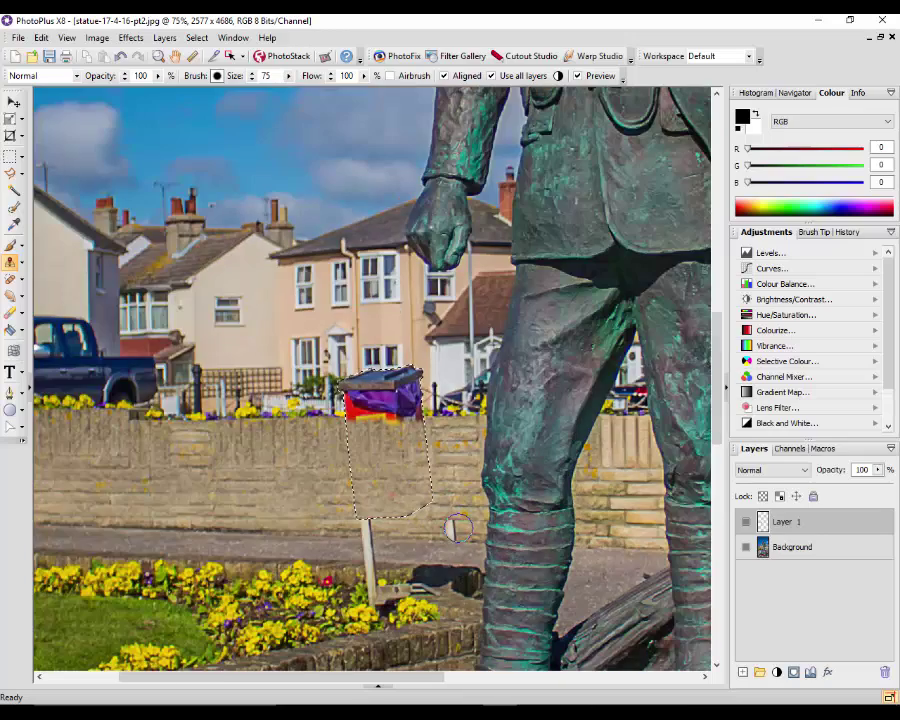
{"action": "scroll", "coordinate": [372, 380], "scroll_direction": "down", "scroll_amount": 2}
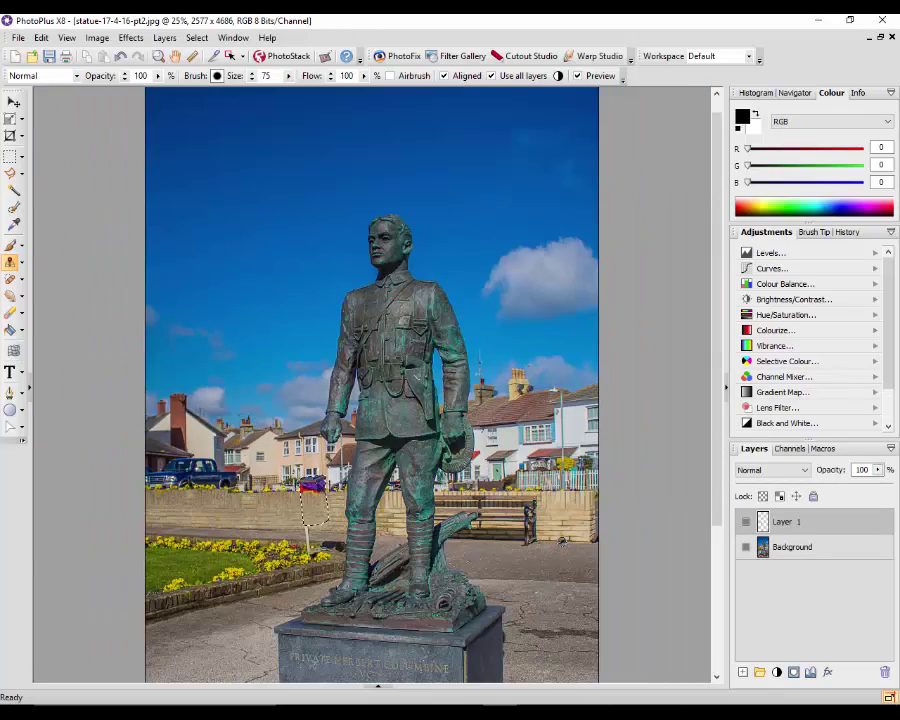
{"action": "scroll", "coordinate": [561, 540], "scroll_direction": "down", "scroll_amount": 1}
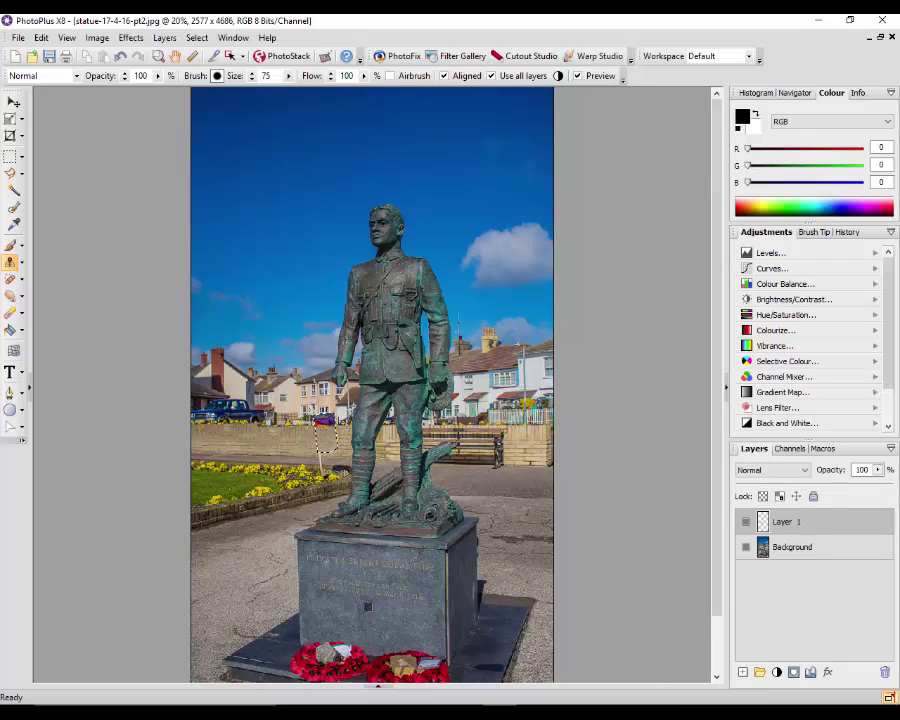
{"action": "scroll", "coordinate": [361, 476], "scroll_direction": "up", "scroll_amount": 3}
{"action": "scroll", "coordinate": [343, 474], "scroll_direction": "up", "scroll_amount": 3}
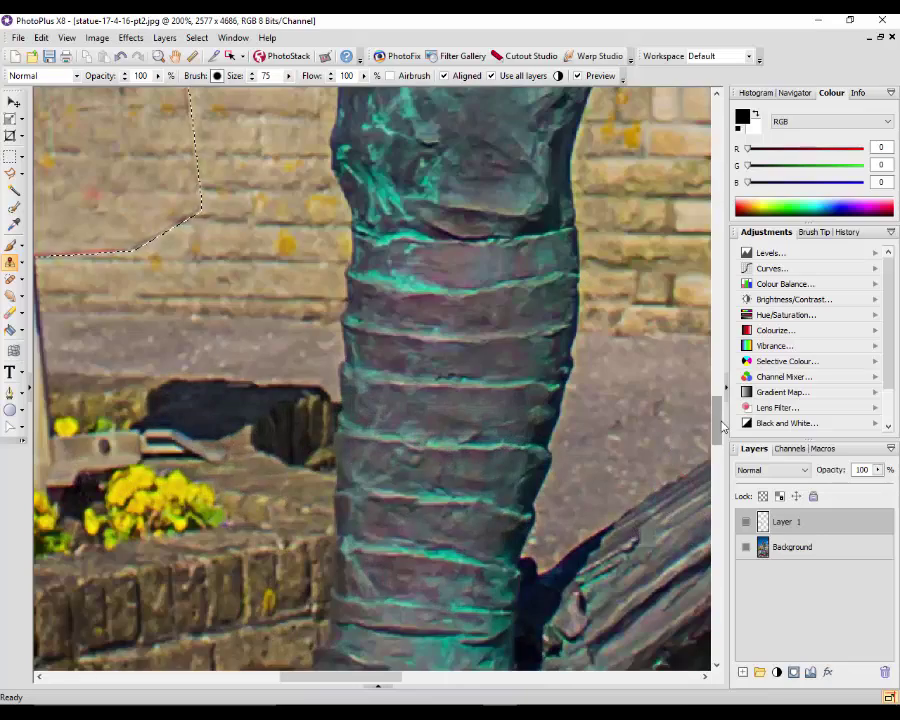
{"action": "left_click_drag", "start_coordinate": [723, 427], "coordinate": [716, 365]}
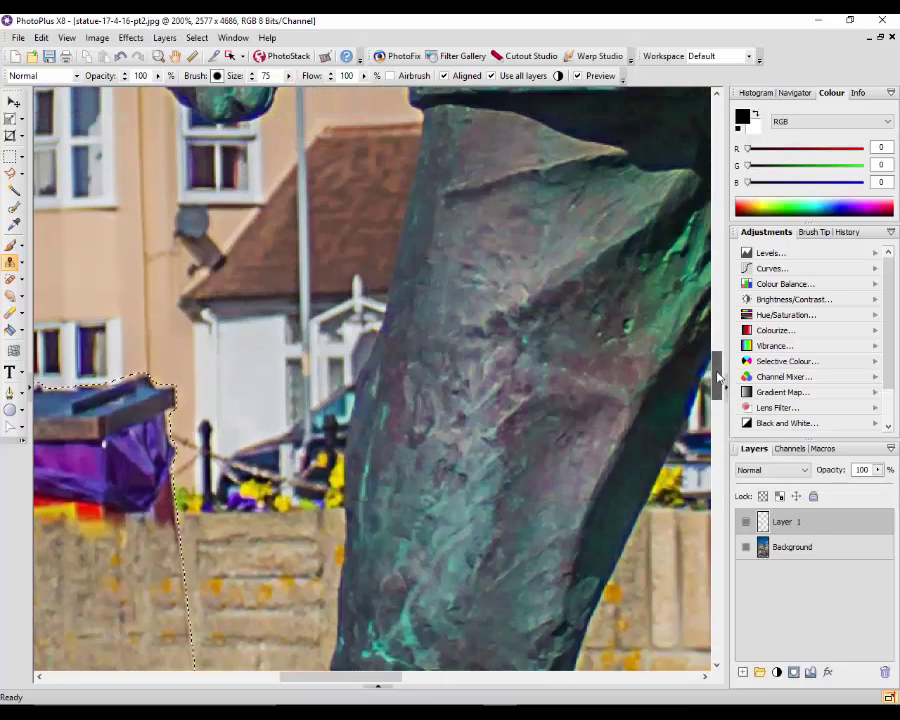
{"action": "left_click_drag", "start_coordinate": [354, 683], "coordinate": [307, 683]}
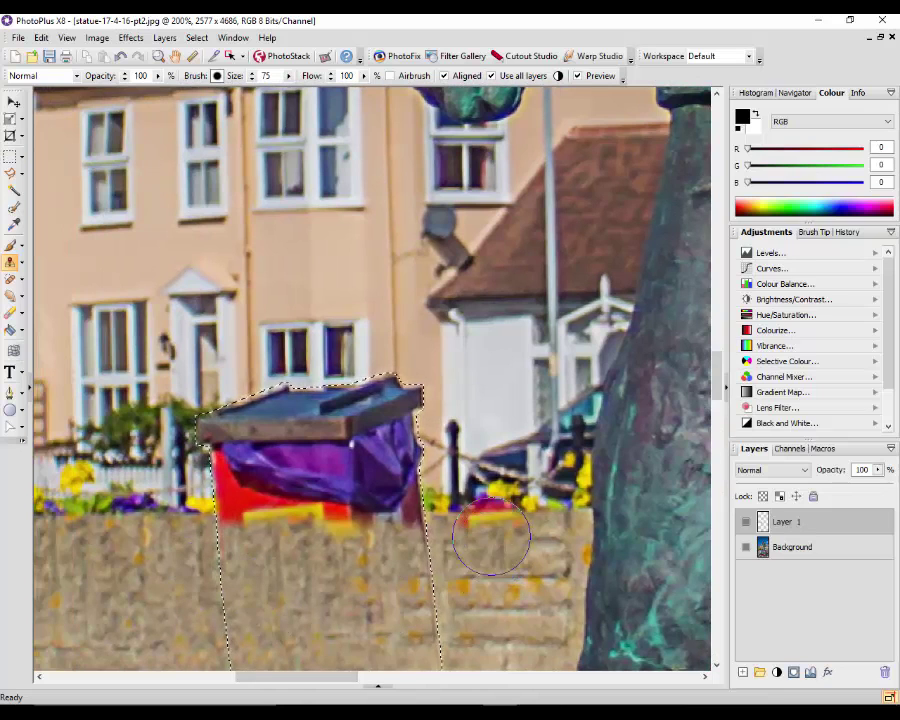
{"action": "left_click_drag", "start_coordinate": [220, 542], "coordinate": [262, 550]}
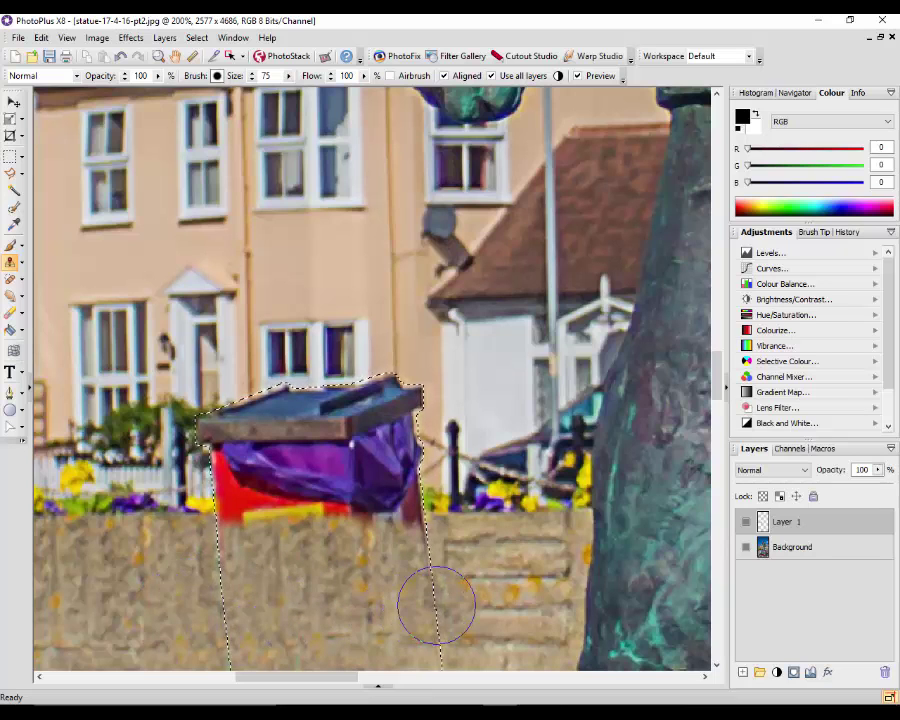
- Try cloning the white fence and flowers over the purple bin bag, and undo the strokes
{"action": "left_click_drag", "start_coordinate": [448, 458], "coordinate": [470, 475]}
{"action": "key", "text": "ctrl+z"}
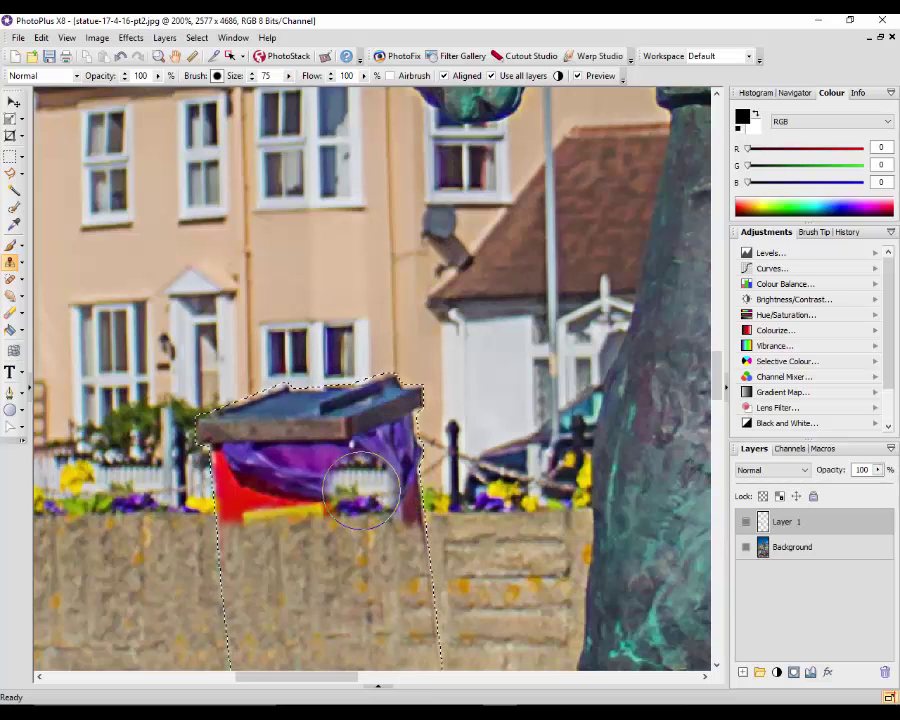
{"action": "left_click_drag", "start_coordinate": [362, 440], "coordinate": [357, 484]}
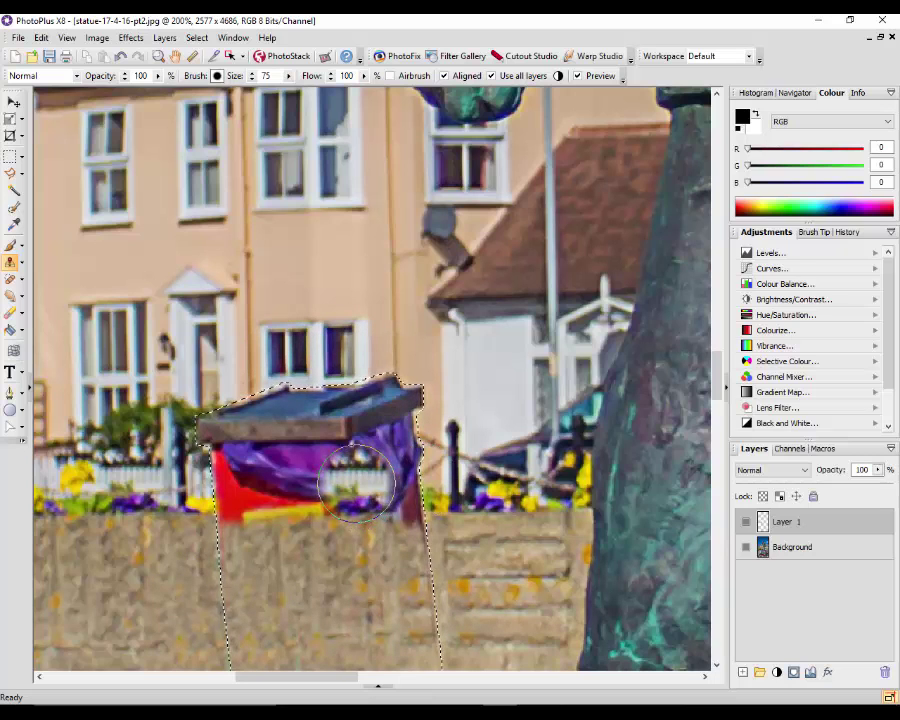
{"action": "key", "text": "ctrl+z"}
- Clone the small house window downwards over the middle of the bin's lid with a brush size of 60
{"action": "key", "text": "bracketleft"}
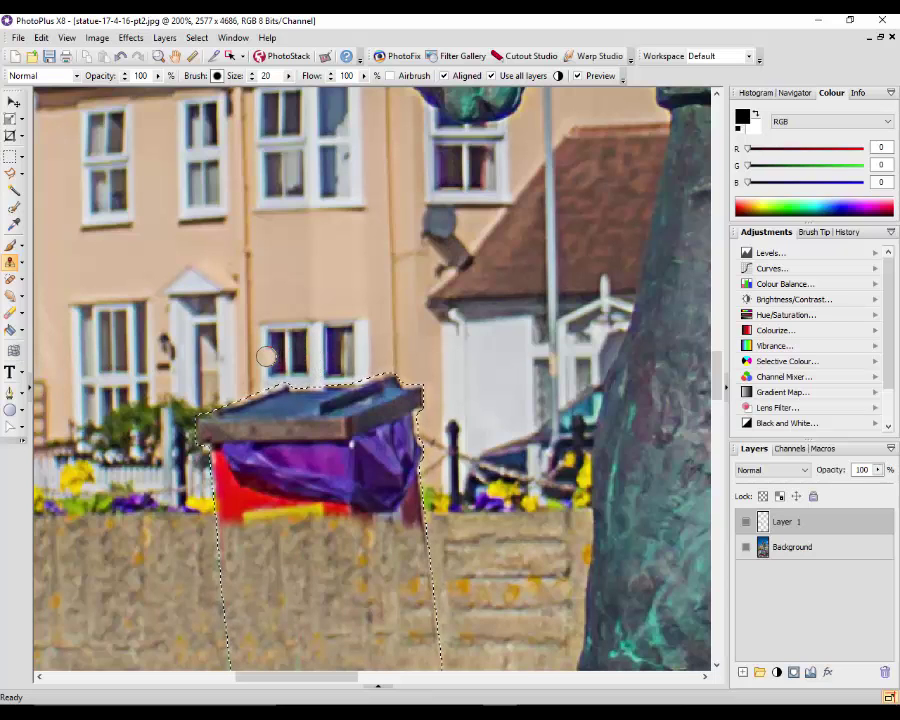
{"action": "key", "text": "bracketright"}
{"action": "key", "text": "bracketright"}
{"action": "key", "text": "bracketright"}
{"action": "key", "text": "bracketright"}
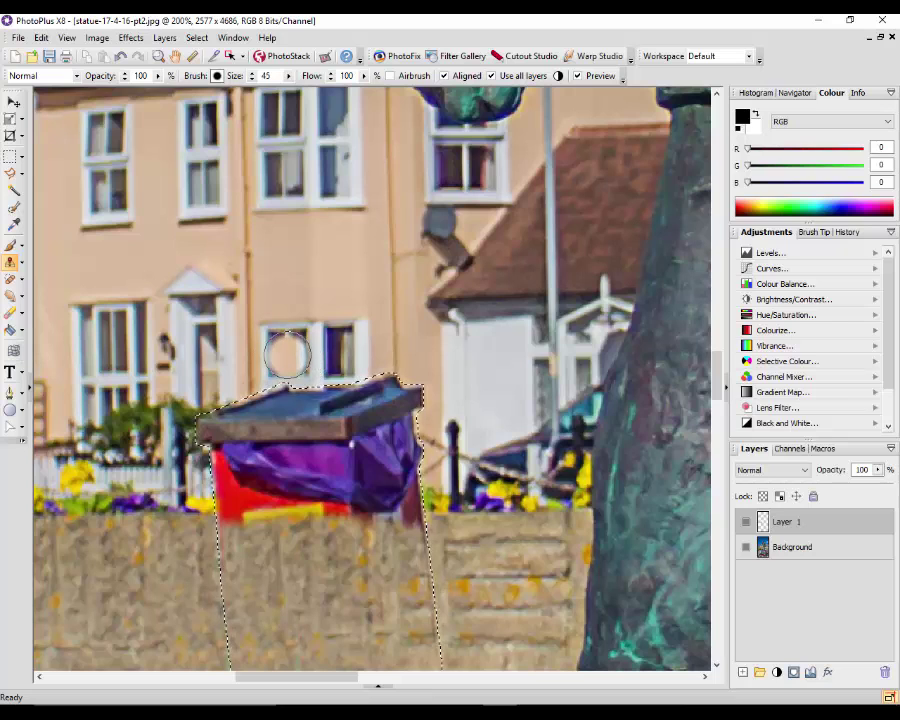
{"action": "key", "text": "bracketright"}
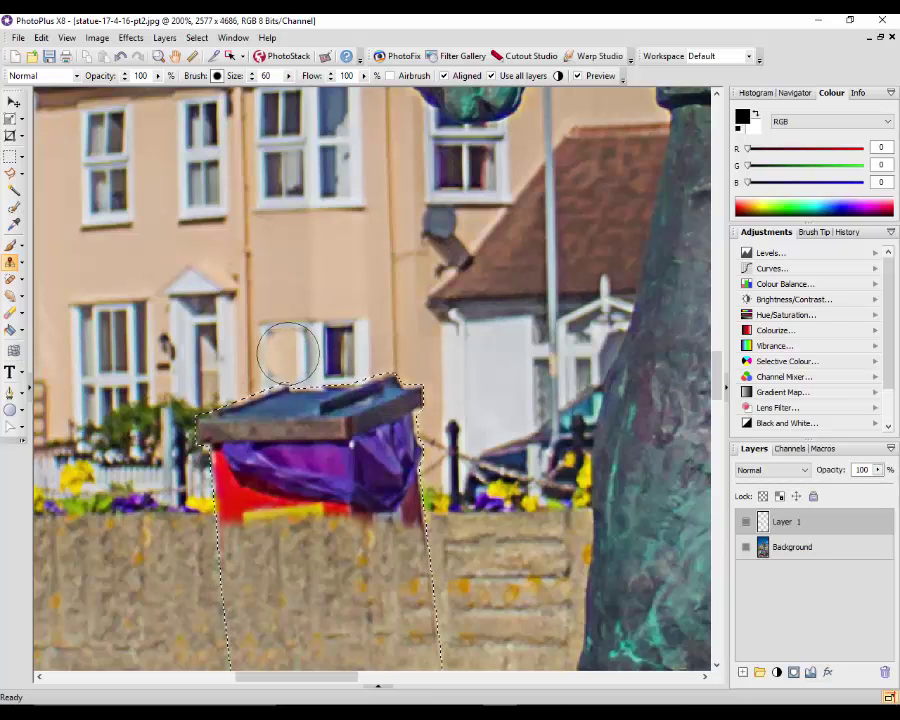
{"action": "left_click", "coordinate": [288, 352], "text": "shift"}
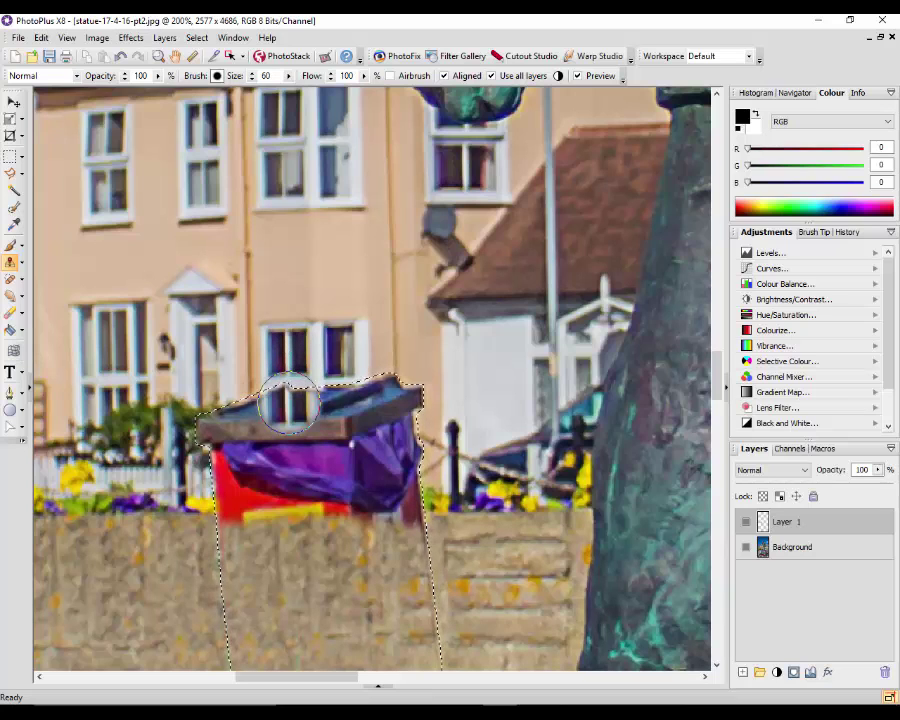
{"action": "mouse_move", "coordinate": [288, 403]}
{"action": "left_mouse_down"}
{"action": "mouse_move", "coordinate": [296, 465]}
{"action": "mouse_move", "coordinate": [308, 425]}
{"action": "mouse_move", "coordinate": [341, 378]}
{"action": "left_mouse_up"}
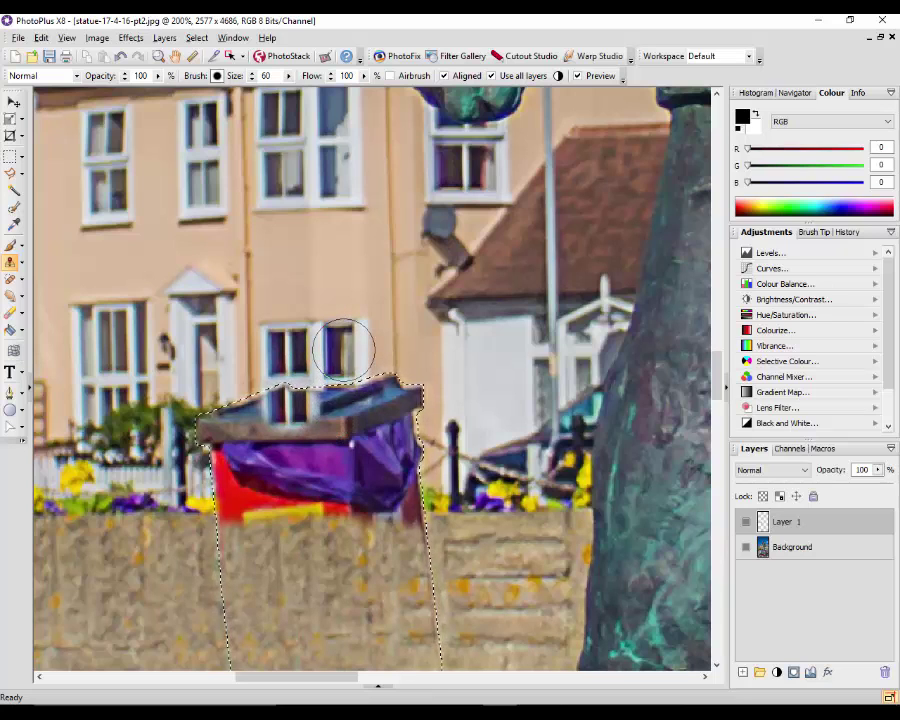
{"action": "left_click_drag", "start_coordinate": [343, 349], "coordinate": [343, 411]}
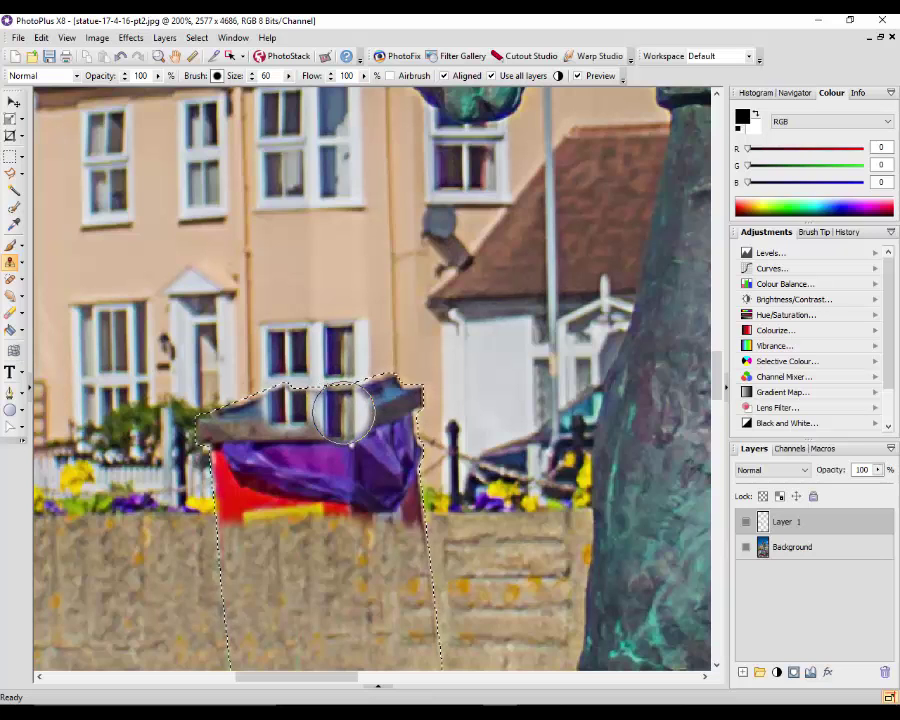
{"action": "mouse_move", "coordinate": [290, 440]}
{"action": "left_mouse_down"}
{"action": "mouse_move", "coordinate": [285, 420]}
{"action": "mouse_move", "coordinate": [297, 425]}
{"action": "left_mouse_up"}
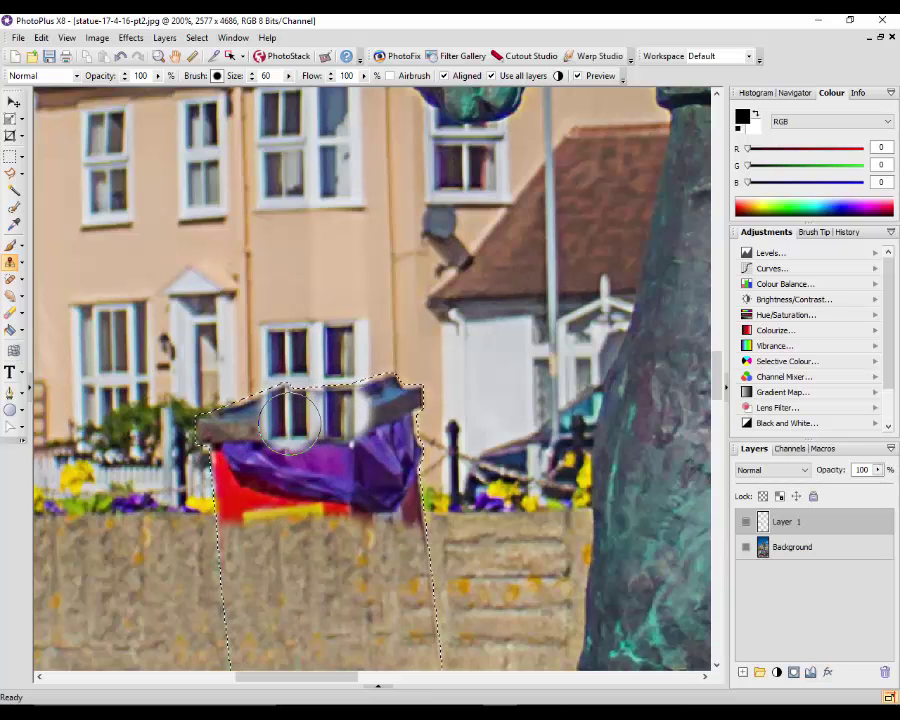
- Clone the peach house wall over both ends of the bin's lid, undoing the misplaced strokes
{"action": "left_click_drag", "start_coordinate": [328, 480], "coordinate": [333, 487]}
{"action": "key", "text": "ctrl+z"}
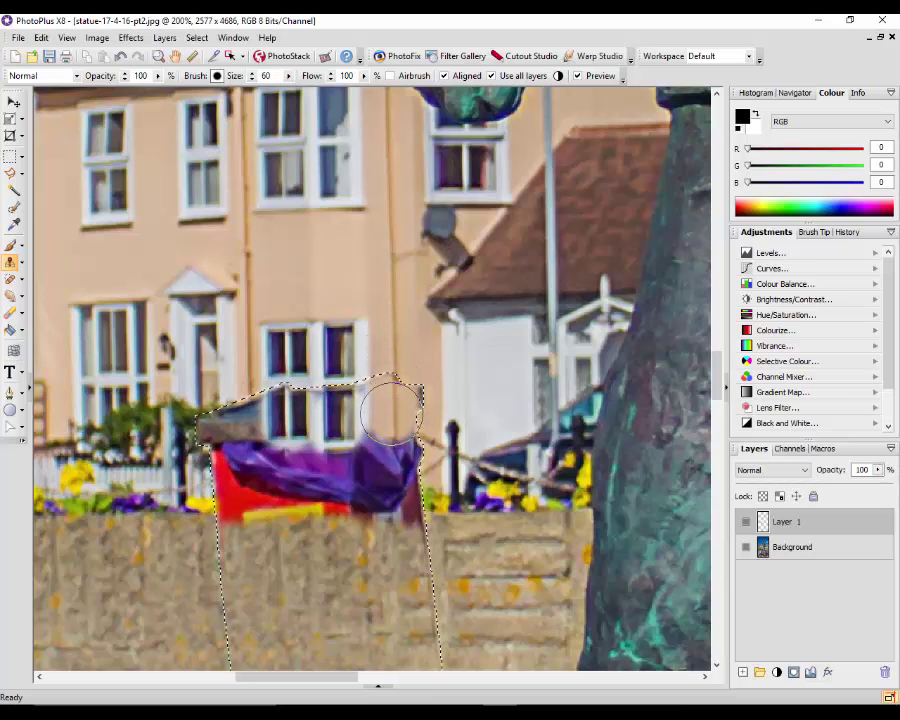
{"action": "left_click_drag", "start_coordinate": [390, 410], "coordinate": [395, 465]}
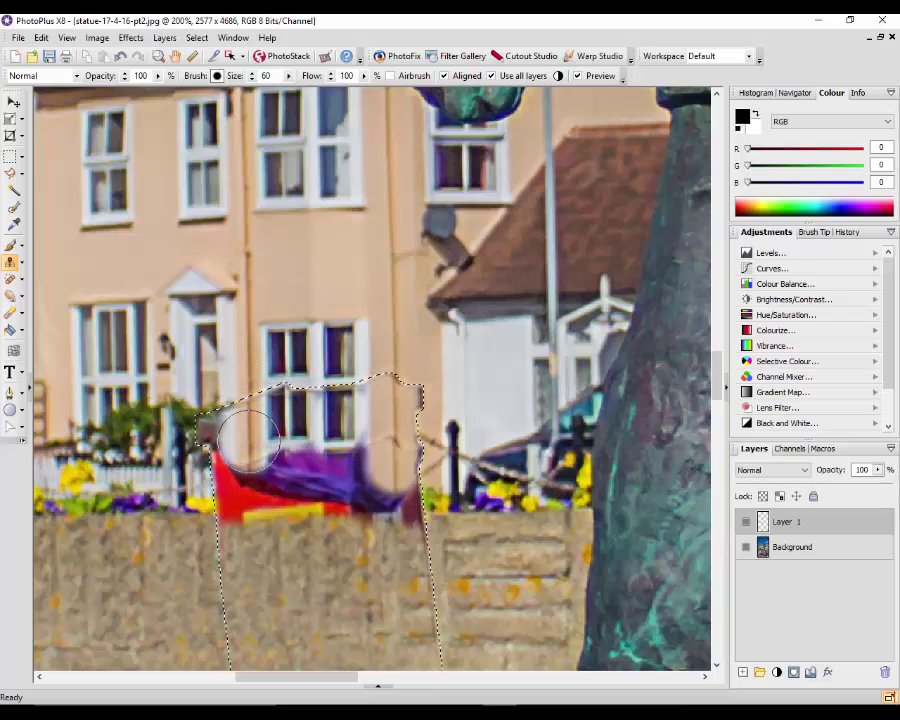
{"action": "left_click_drag", "start_coordinate": [240, 460], "coordinate": [344, 500]}
{"action": "key", "text": "ctrl+z"}
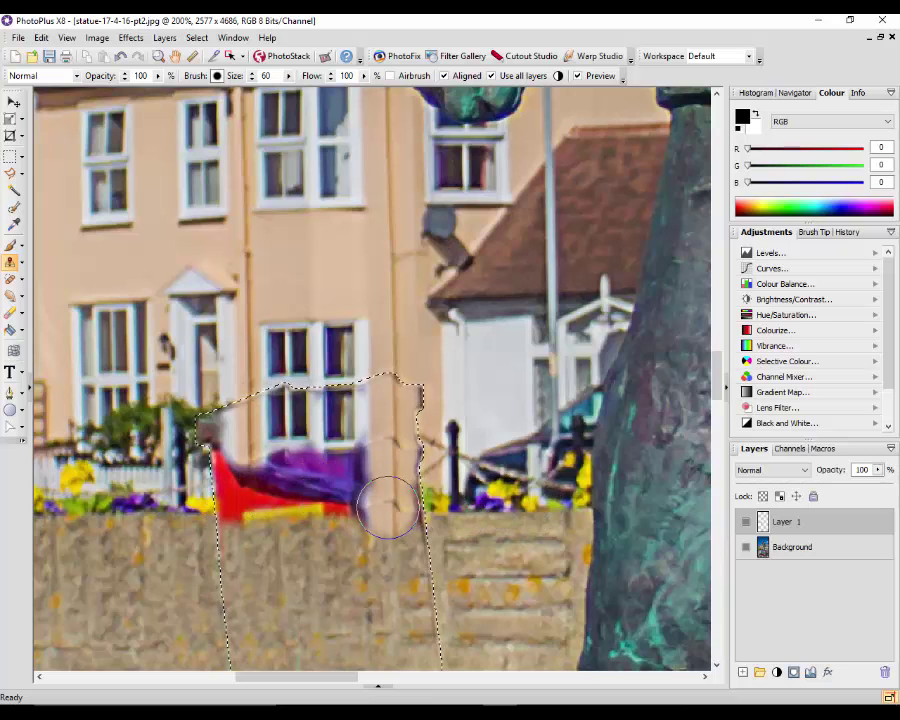
- Clone the white fence and flowers along the wall's top over the remaining red and lower purple parts of the bin
{"action": "mouse_move", "coordinate": [172, 500]}
{"action": "left_mouse_down"}
{"action": "mouse_move", "coordinate": [120, 491]}
{"action": "mouse_move", "coordinate": [221, 499]}
{"action": "left_mouse_up"}
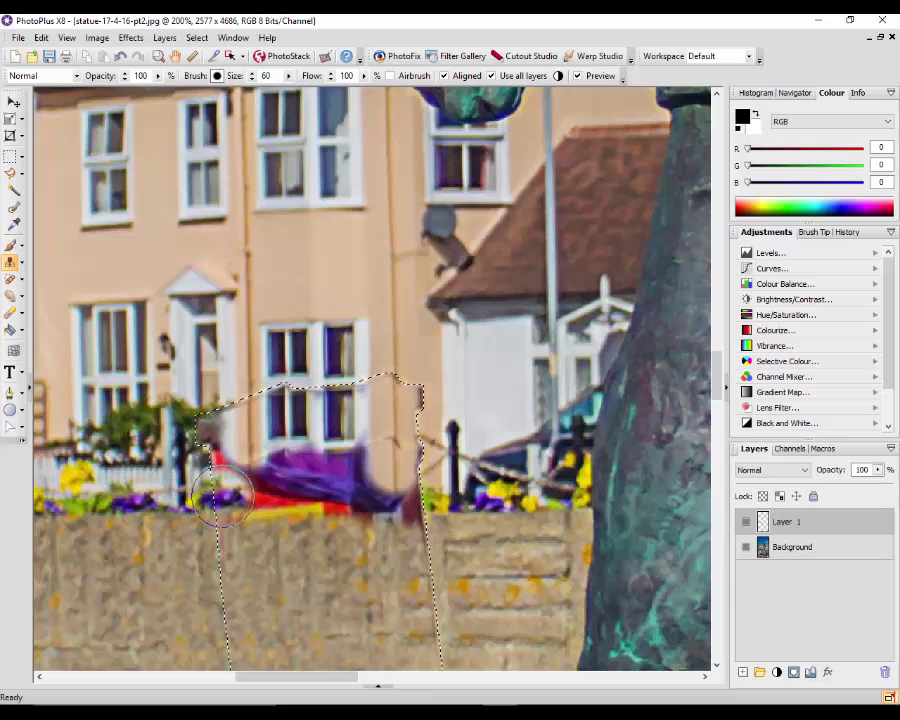
{"action": "left_click_drag", "start_coordinate": [222, 497], "coordinate": [275, 505]}
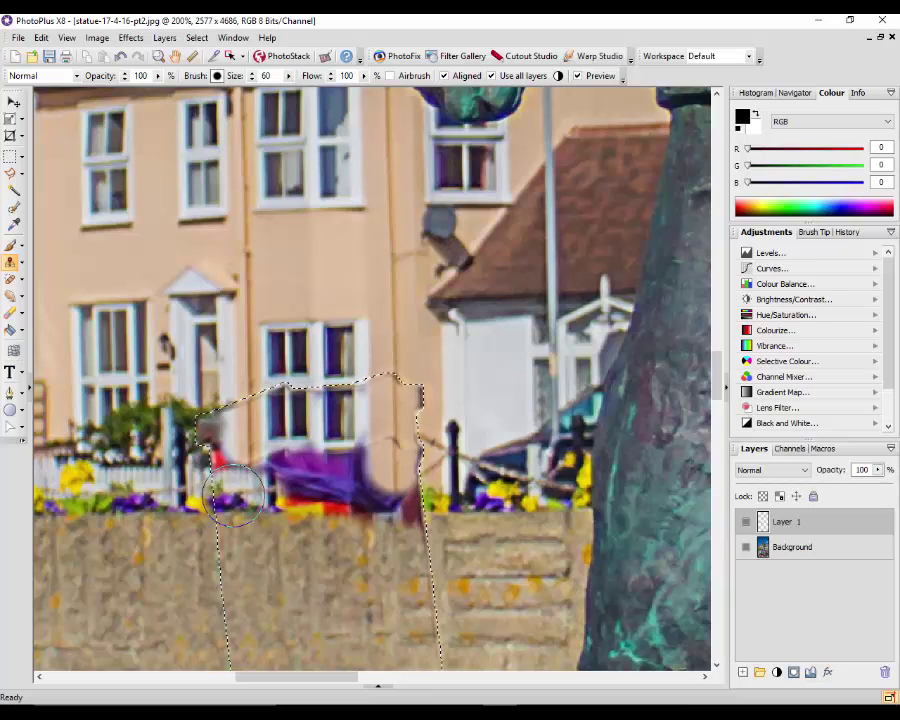
{"action": "left_click", "coordinate": [68, 494], "text": "shift"}
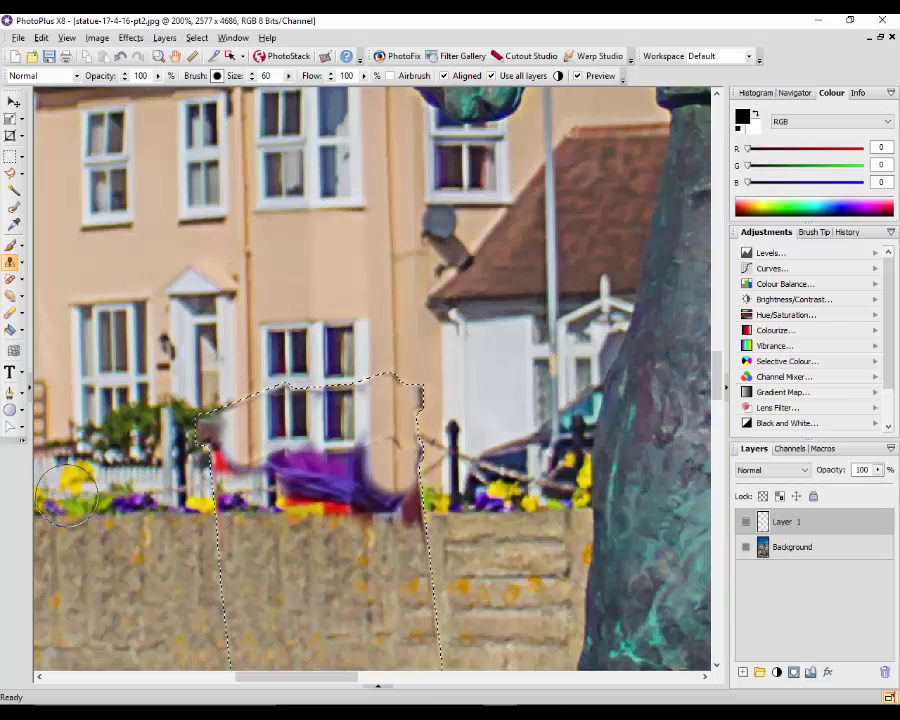
{"action": "left_click", "coordinate": [277, 495]}
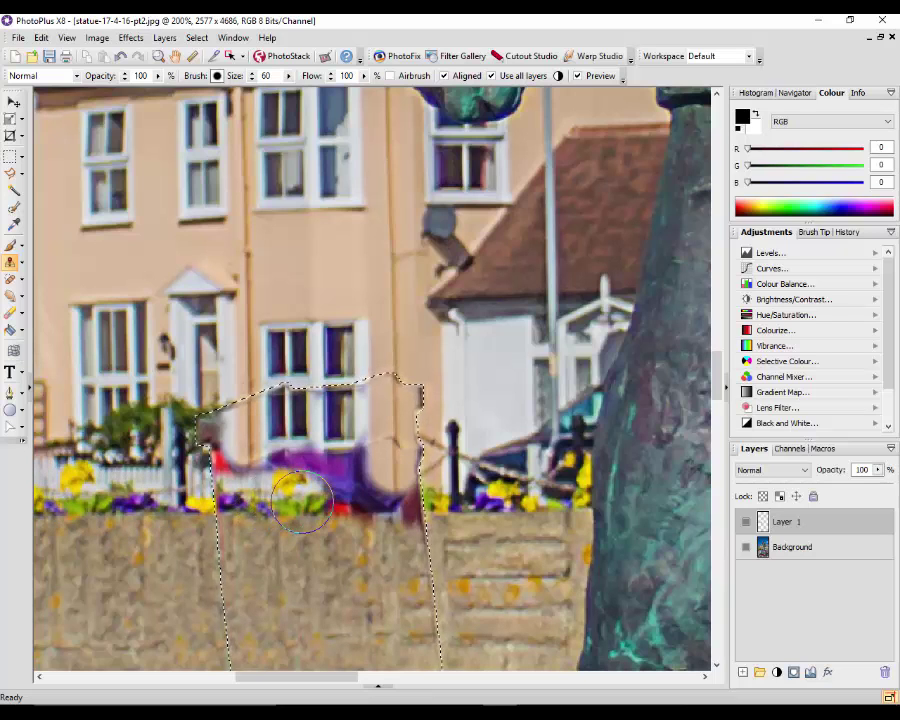
{"action": "mouse_move", "coordinate": [279, 497]}
{"action": "left_mouse_down"}
{"action": "mouse_move", "coordinate": [331, 512]}
{"action": "mouse_move", "coordinate": [400, 508]}
{"action": "left_mouse_up"}
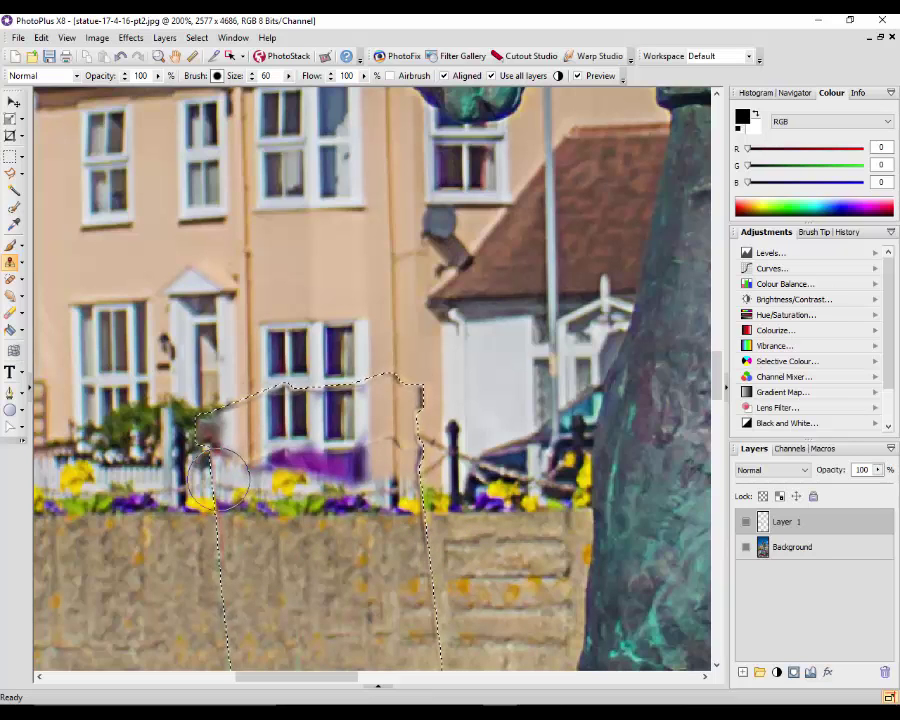
- Clone background over the remaining purple bag beneath the small house window with a brush size of 20
{"action": "scroll", "coordinate": [477, 572], "scroll_direction": "down", "scroll_amount": 1}
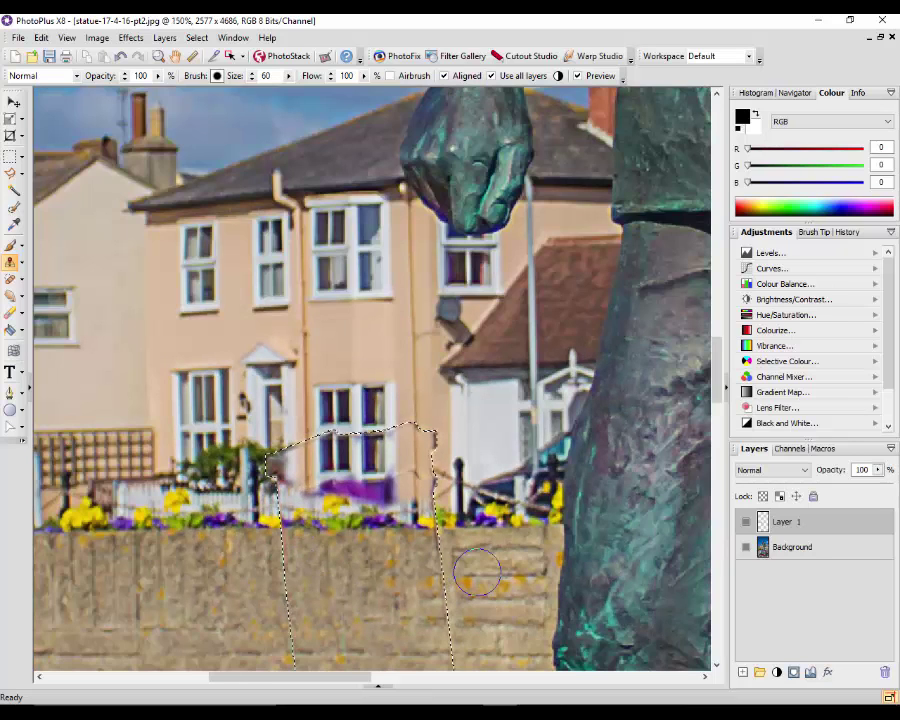
{"action": "scroll", "coordinate": [477, 572], "scroll_direction": "down", "scroll_amount": 5}
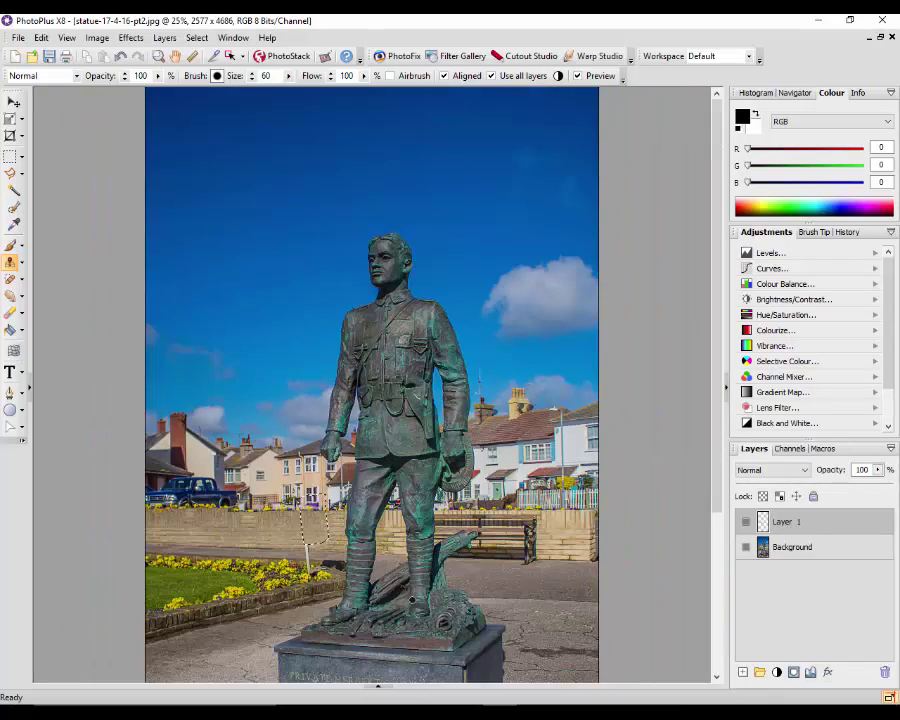
{"action": "scroll", "coordinate": [311, 555], "scroll_direction": "up", "scroll_amount": 5}
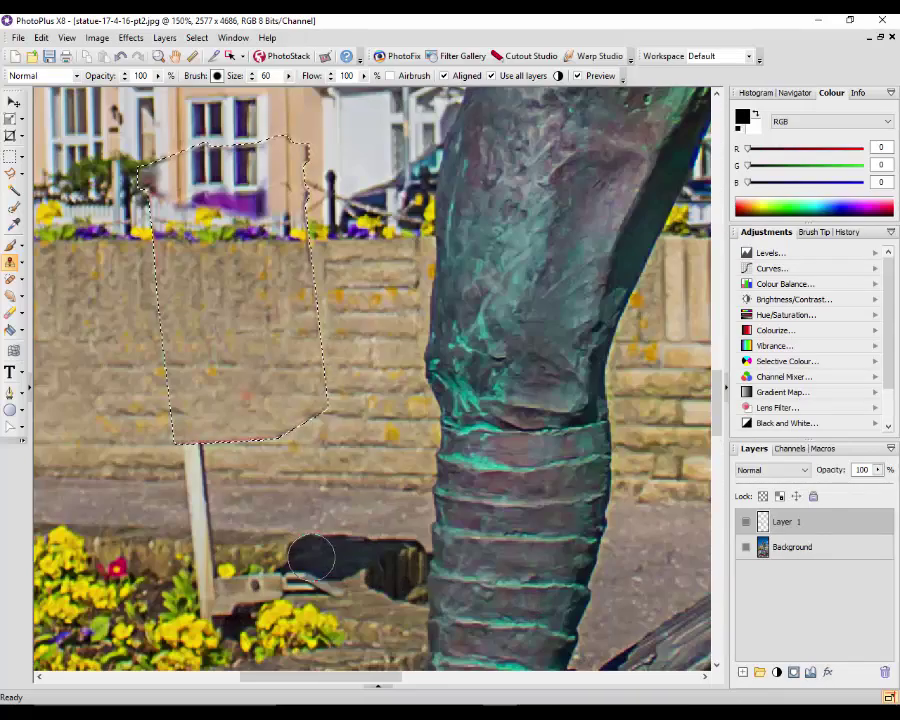
{"action": "scroll", "coordinate": [257, 323], "scroll_direction": "up", "scroll_amount": 1}
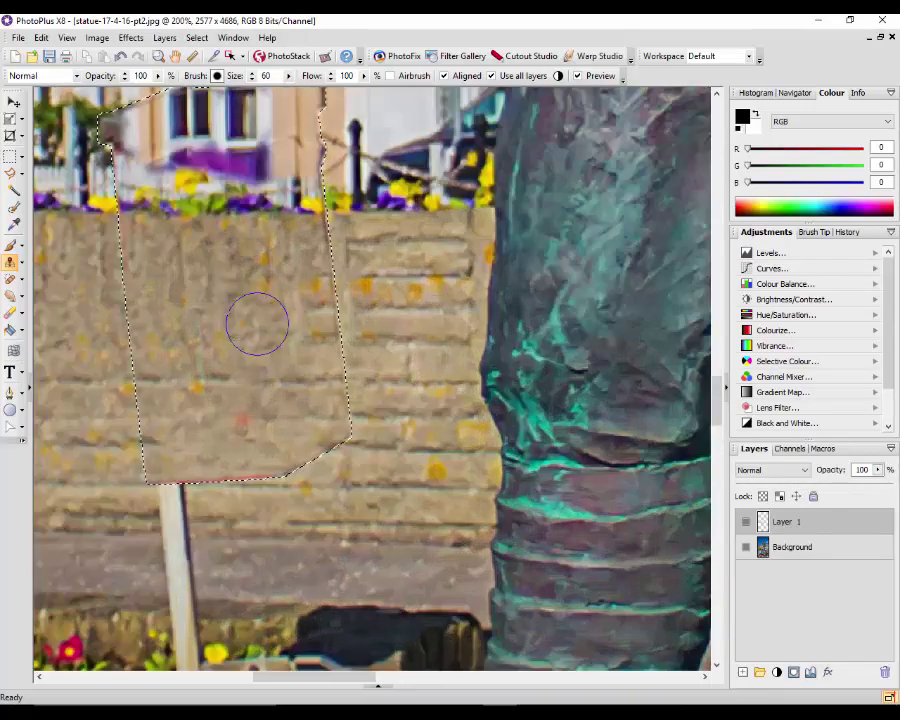
{"action": "mouse_move", "coordinate": [717, 402]}
{"action": "left_mouse_down"}
{"action": "mouse_move", "coordinate": [717, 370]}
{"action": "mouse_move", "coordinate": [717, 403]}
{"action": "mouse_move", "coordinate": [717, 385]}
{"action": "left_mouse_up"}
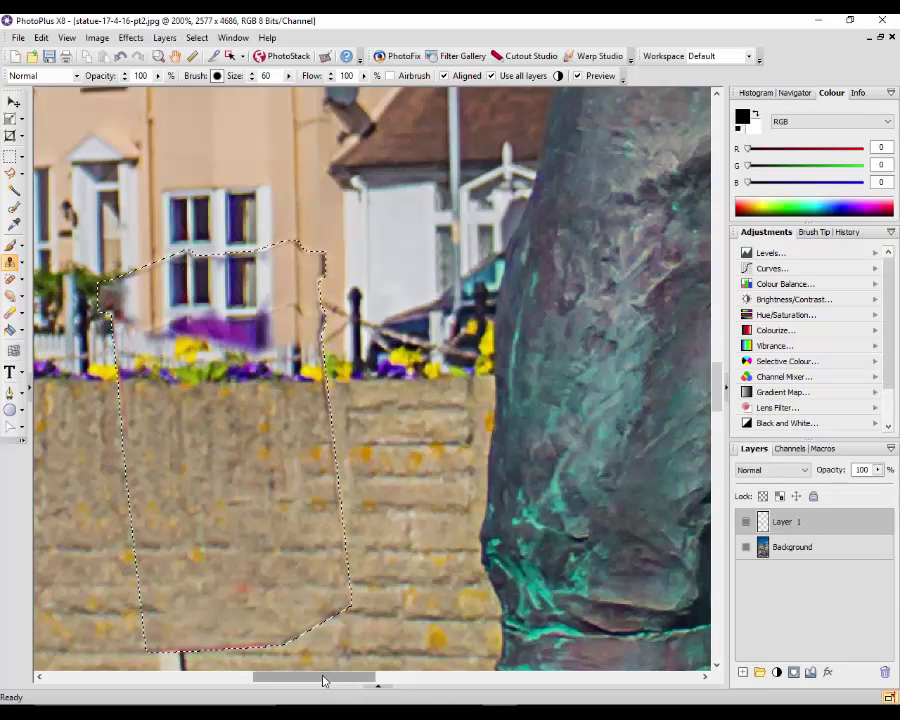
{"action": "left_click_drag", "start_coordinate": [322, 681], "coordinate": [299, 680]}
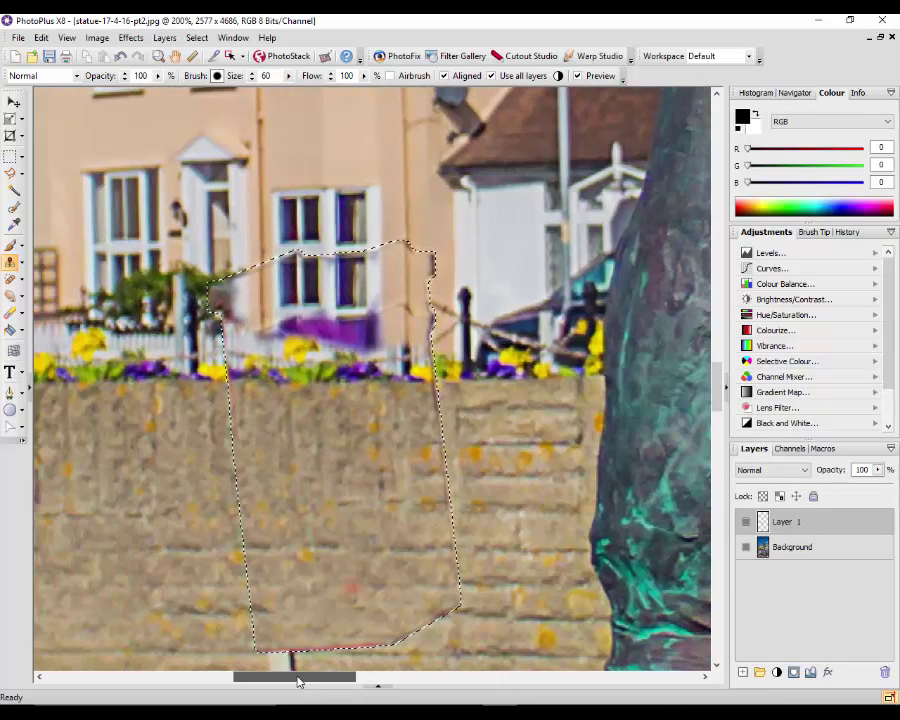
{"action": "left_click", "coordinate": [145, 300], "text": "alt"}
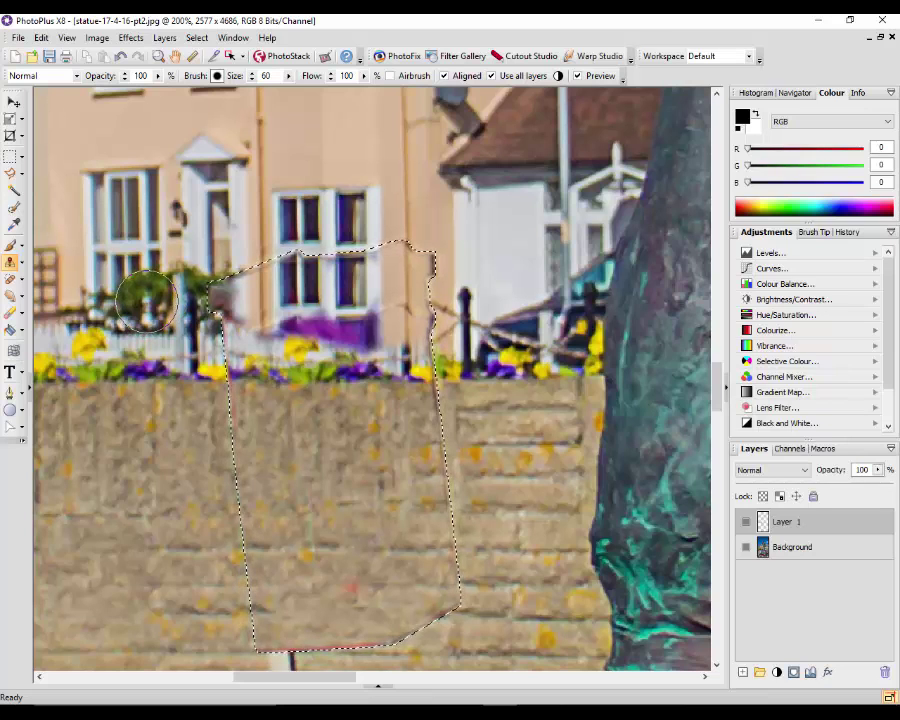
{"action": "key", "text": "bracketleft"}
{"action": "key", "text": "bracketleft"}
{"action": "key", "text": "bracketleft"}
{"action": "key", "text": "bracketleft"}
{"action": "key", "text": "bracketleft"}
{"action": "key", "text": "bracketleft"}
{"action": "key", "text": "bracketleft"}
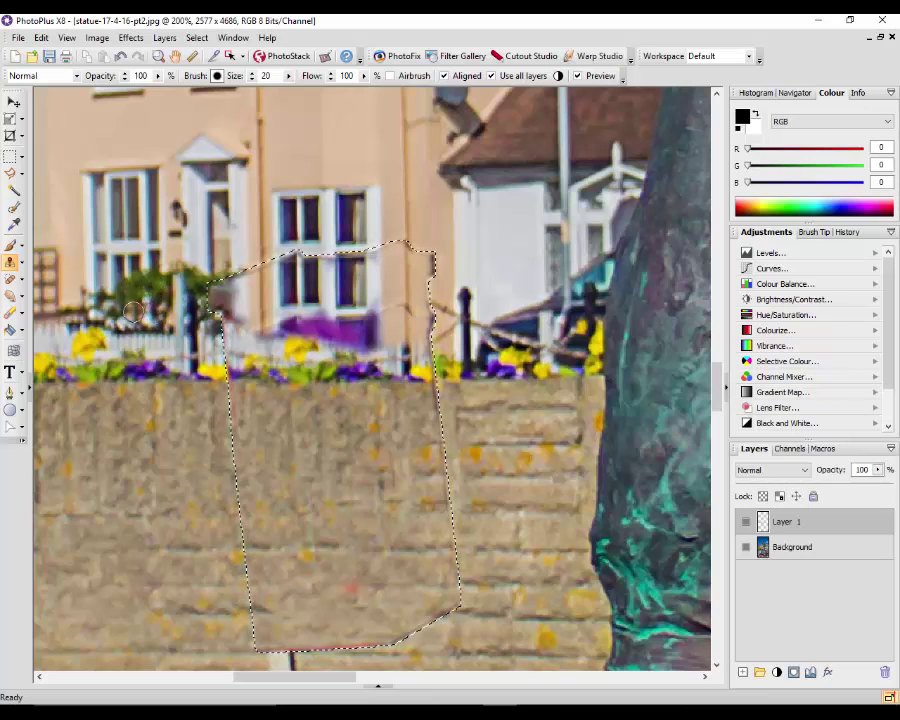
{"action": "key", "text": "bracketleft"}
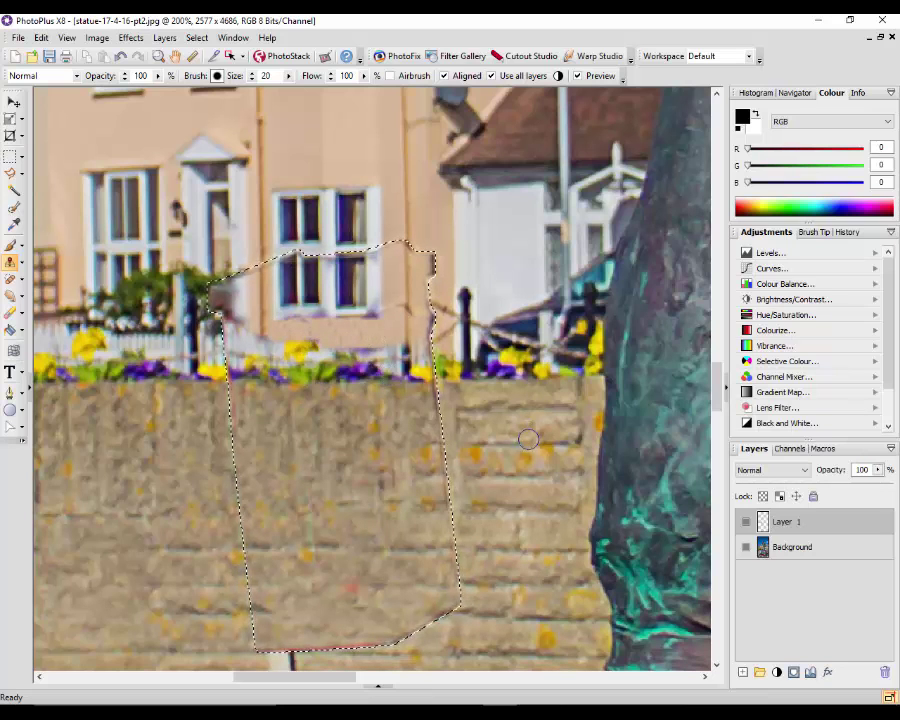
- Touch up the seam between the house wall and the fence beneath the cloned window
{"action": "scroll", "coordinate": [526, 438], "scroll_direction": "down", "scroll_amount": 2}
{"action": "scroll", "coordinate": [526, 457], "scroll_direction": "down", "scroll_amount": 4}
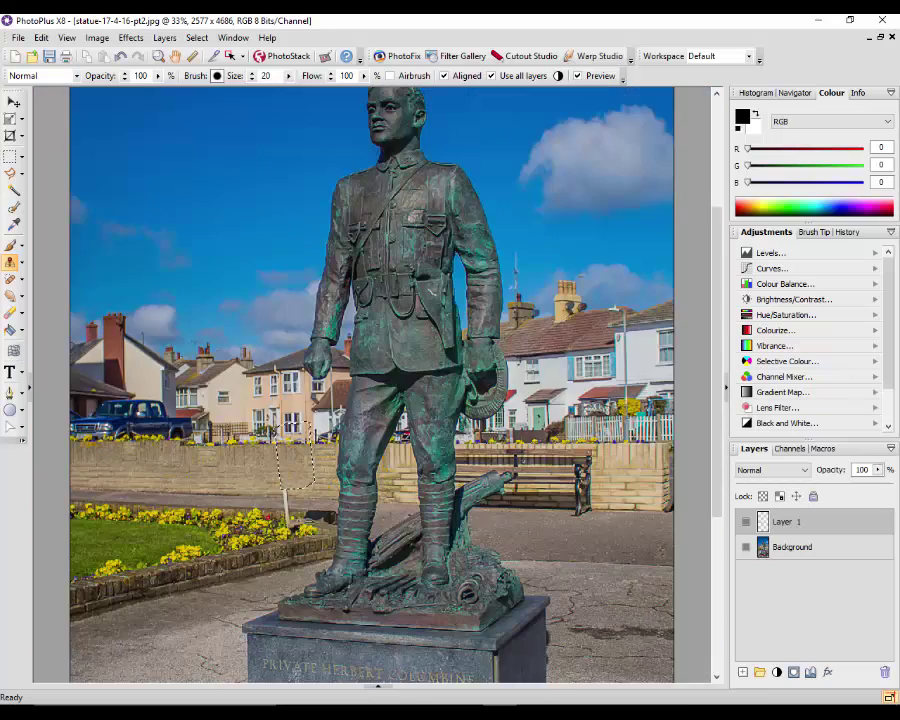
{"action": "scroll", "coordinate": [372, 385], "scroll_direction": "down", "scroll_amount": 1}
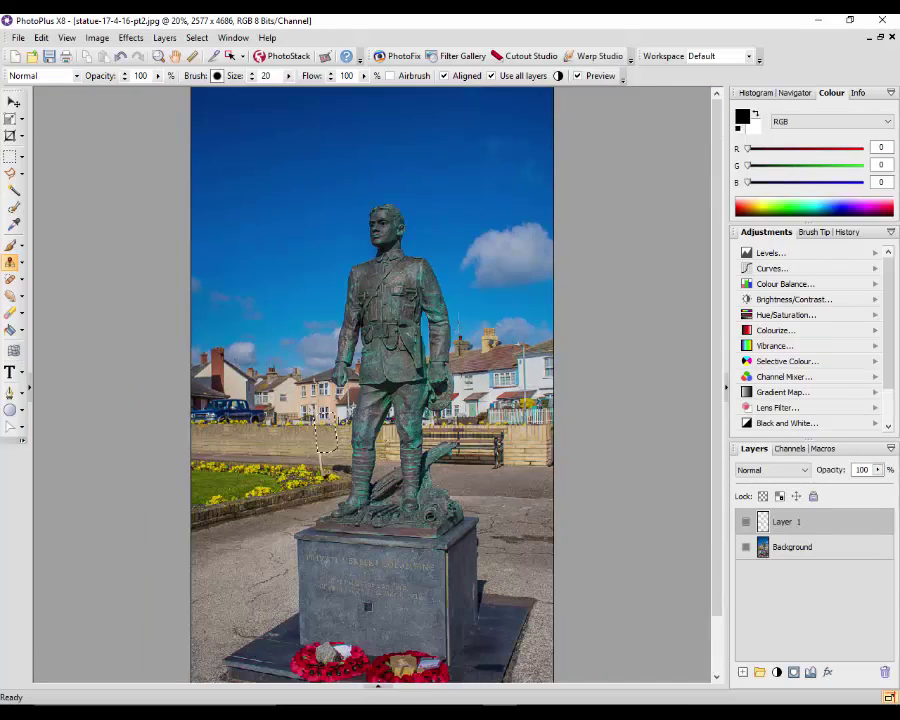
{"action": "scroll", "coordinate": [372, 385], "scroll_direction": "up", "scroll_amount": 1}
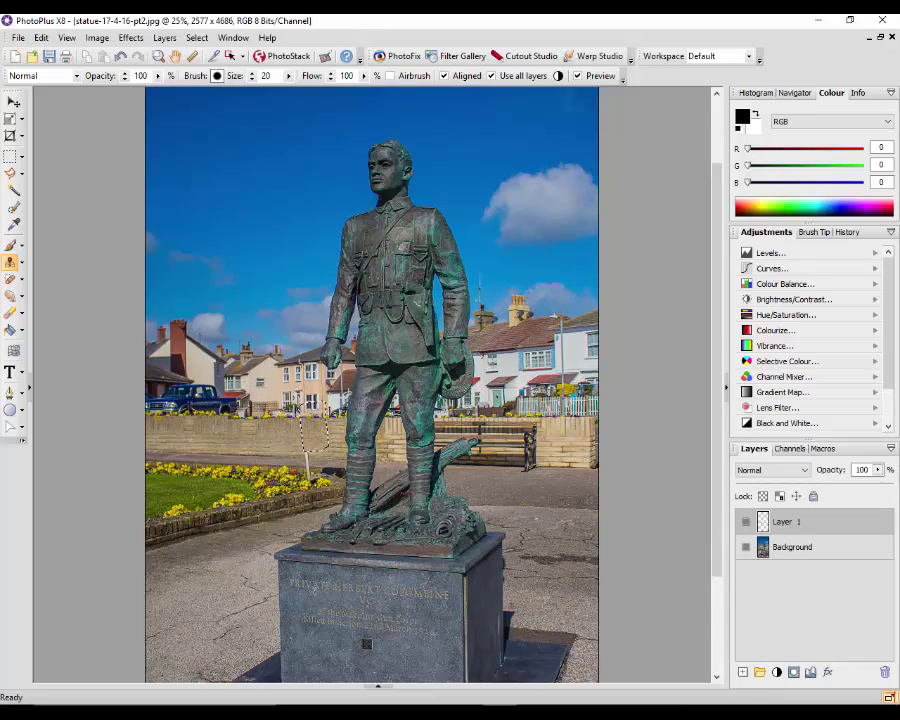
{"action": "scroll", "coordinate": [326, 468], "scroll_direction": "up", "scroll_amount": 3}
{"action": "scroll", "coordinate": [302, 468], "scroll_direction": "up", "scroll_amount": 2}
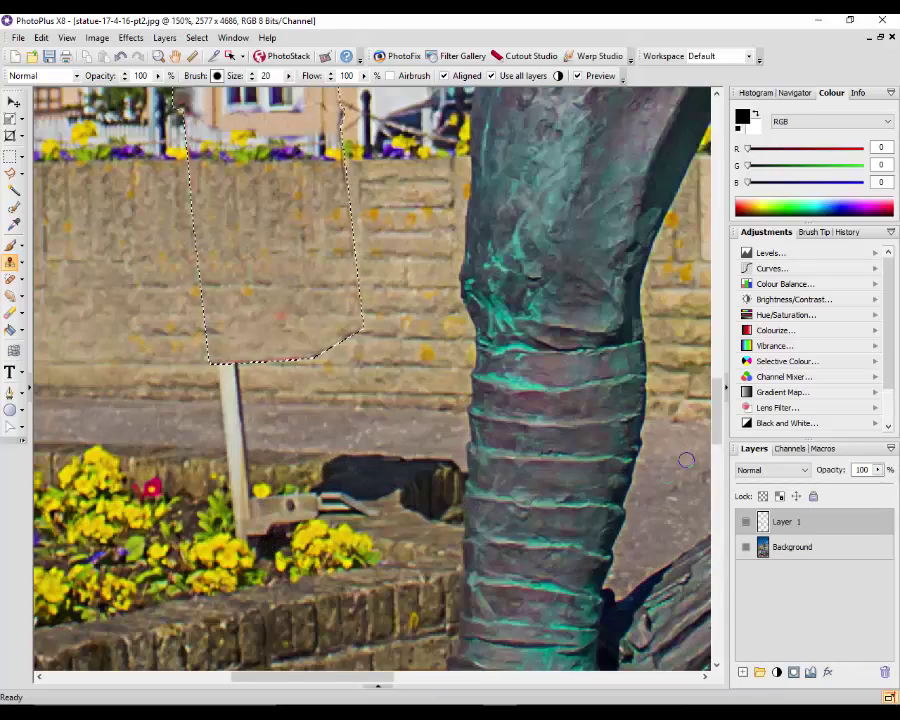
{"action": "left_click_drag", "start_coordinate": [718, 400], "coordinate": [718, 380]}
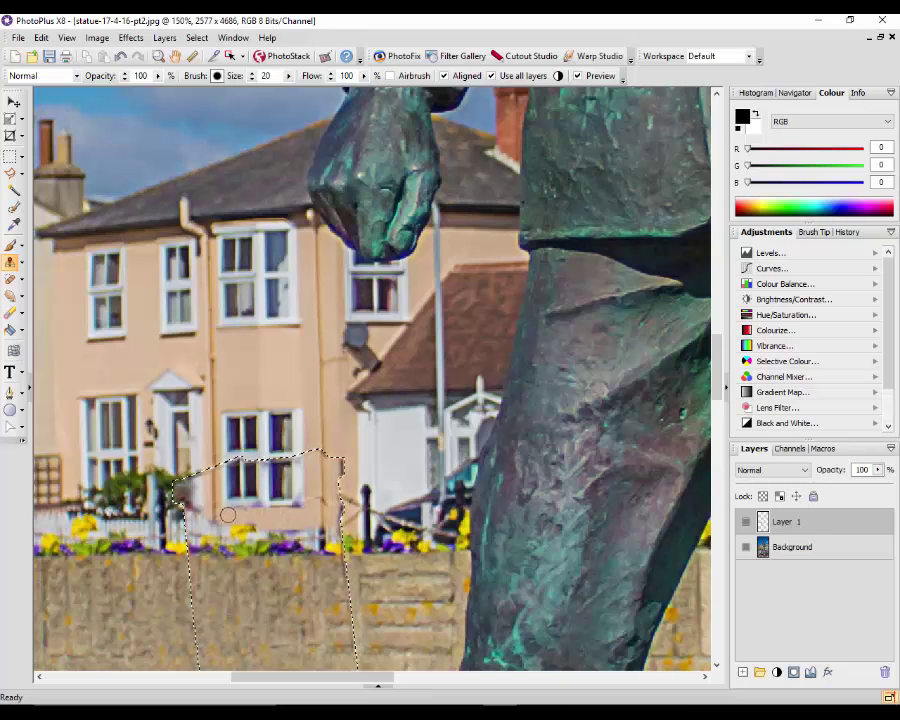
{"action": "left_click", "coordinate": [240, 518]}
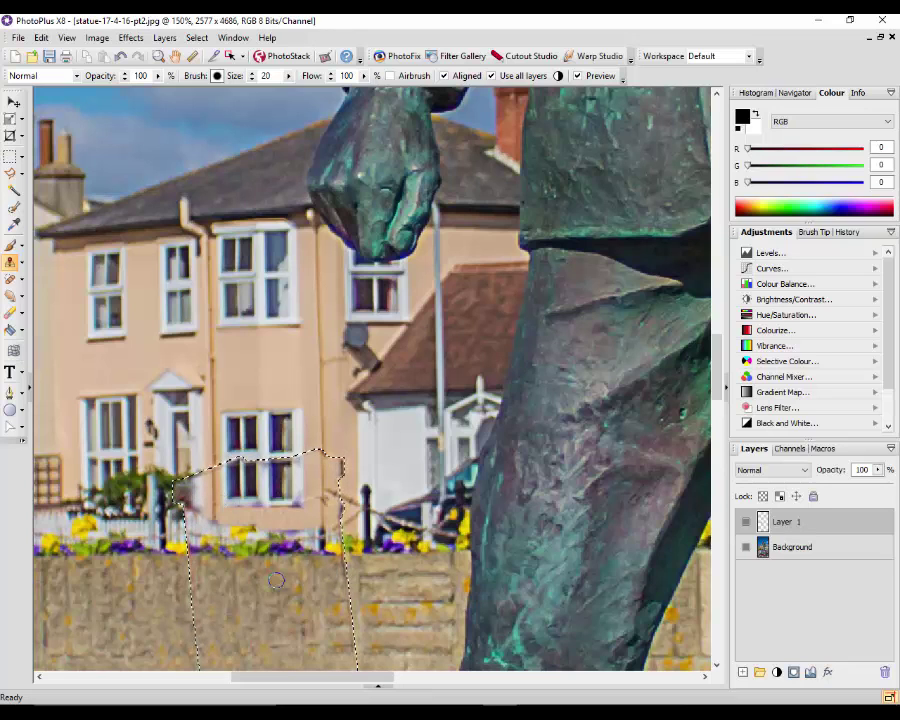
- Deselect the bin outline and clone over the leftover traces along its former upper left and right edges
{"action": "scroll", "coordinate": [321, 598], "scroll_direction": "down", "scroll_amount": 2}
{"action": "scroll", "coordinate": [304, 593], "scroll_direction": "up", "scroll_amount": 2}
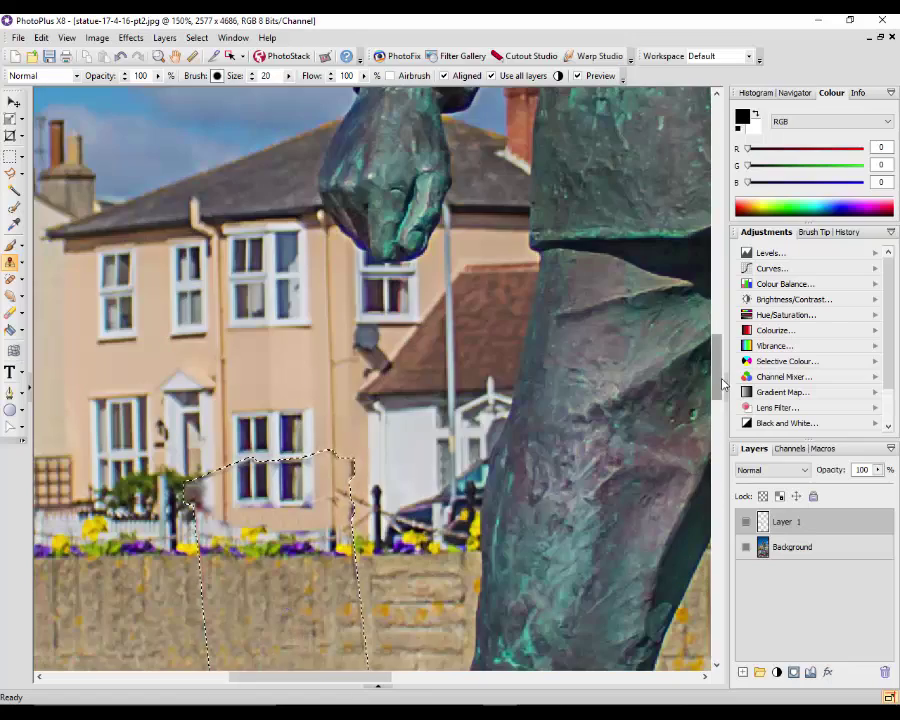
{"action": "left_click_drag", "start_coordinate": [719, 382], "coordinate": [719, 407]}
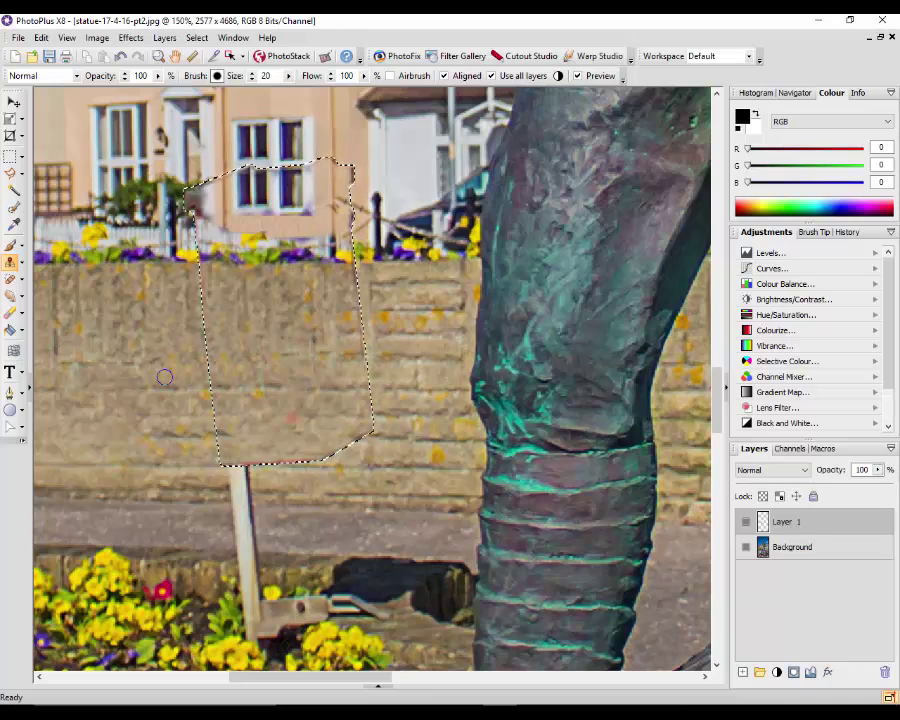
{"action": "key", "text": "ctrl+d"}
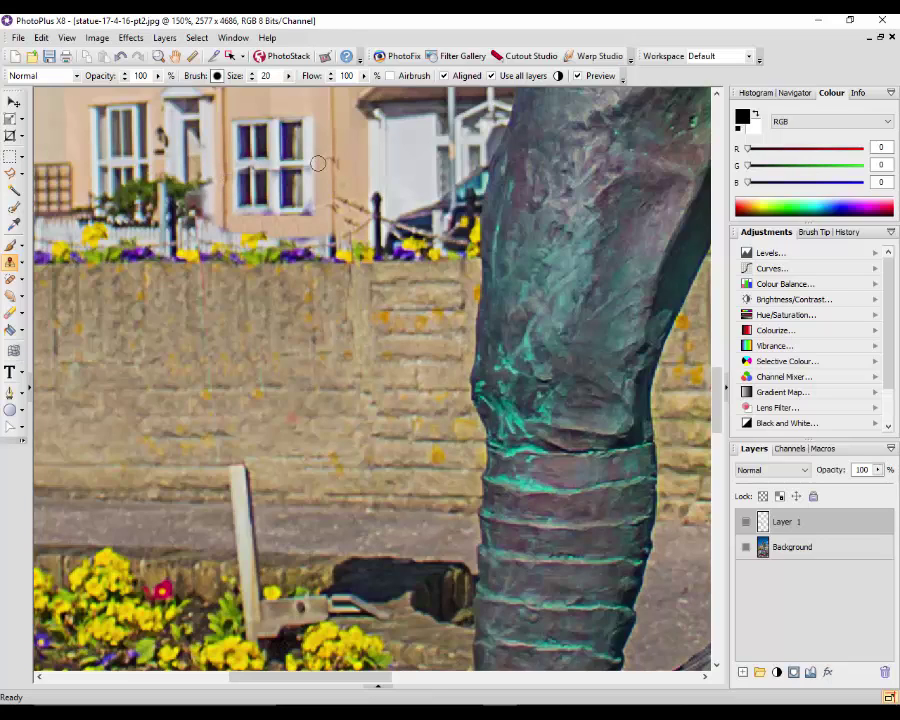
{"action": "left_click_drag", "start_coordinate": [326, 162], "coordinate": [354, 218]}
- Clone stonework, pavement and flower bed over the bin's white post with a brush size of 65
{"action": "key", "text": "ctrl+minus"}
{"action": "scroll", "coordinate": [181, 487], "scroll_direction": "up", "scroll_amount": 2}
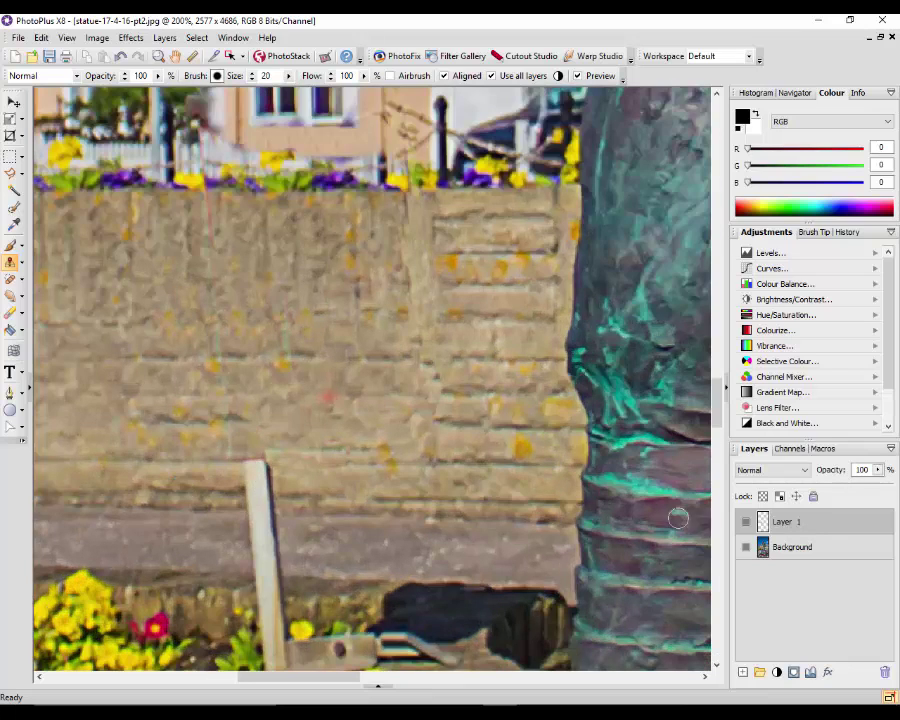
{"action": "mouse_move", "coordinate": [719, 403]}
{"action": "left_mouse_down"}
{"action": "mouse_move", "coordinate": [719, 426]}
{"action": "mouse_move", "coordinate": [719, 416]}
{"action": "left_mouse_up"}
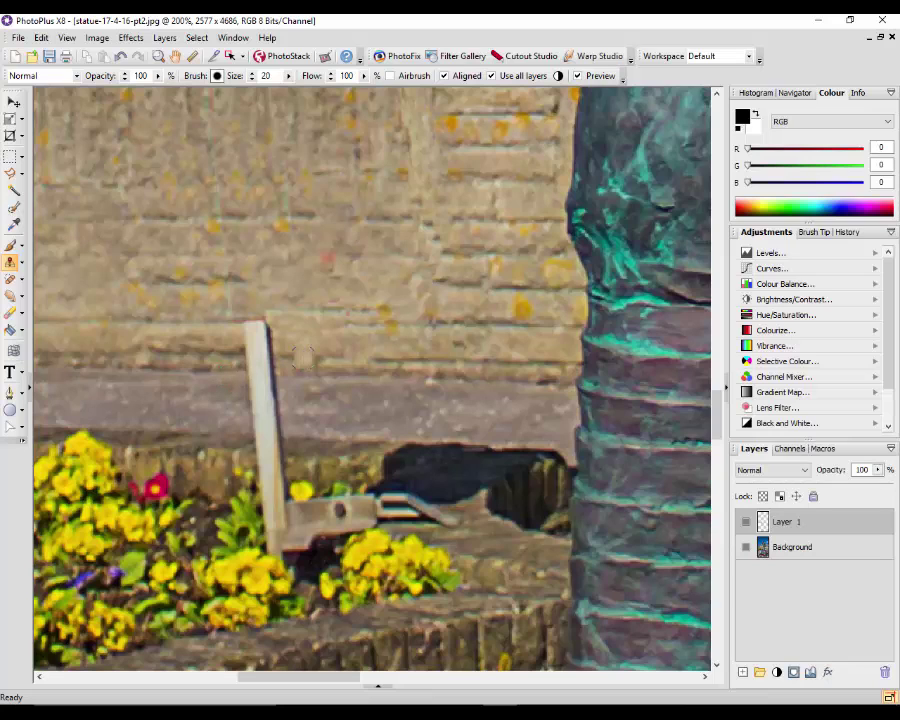
{"action": "key", "text": "bracketright"}
{"action": "key", "text": "bracketright"}
{"action": "key", "text": "bracketright"}
{"action": "key", "text": "bracketright"}
{"action": "key", "text": "bracketright"}
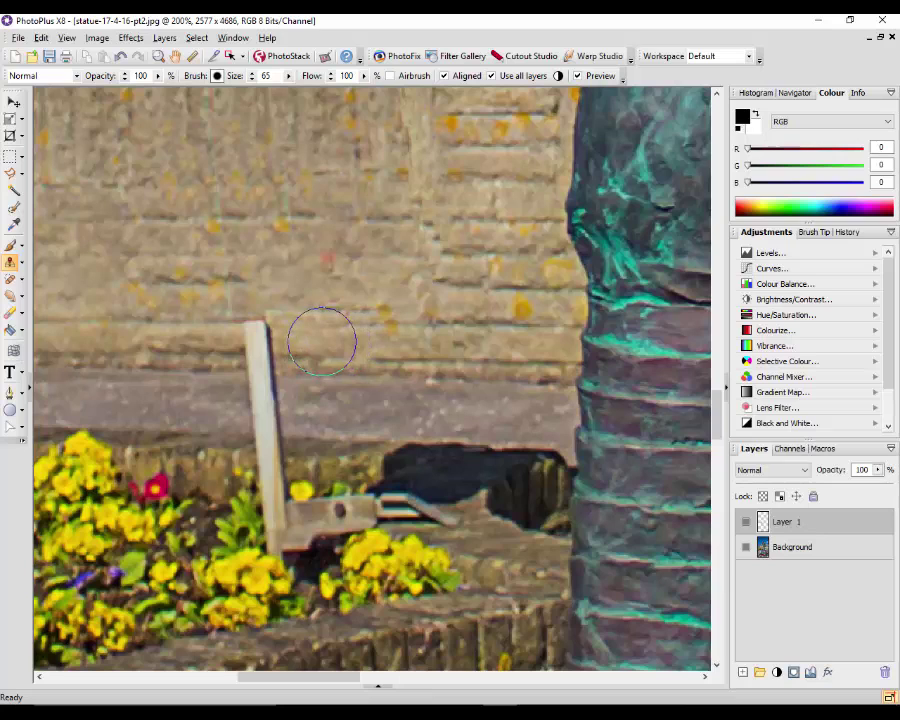
{"action": "mouse_move", "coordinate": [318, 340]}
{"action": "left_mouse_down"}
{"action": "mouse_move", "coordinate": [262, 340]}
{"action": "mouse_move", "coordinate": [269, 406]}
{"action": "mouse_move", "coordinate": [208, 452]}
{"action": "mouse_move", "coordinate": [210, 473]}
{"action": "mouse_move", "coordinate": [217, 452]}
{"action": "mouse_move", "coordinate": [260, 454]}
{"action": "mouse_move", "coordinate": [238, 522]}
{"action": "left_mouse_up"}
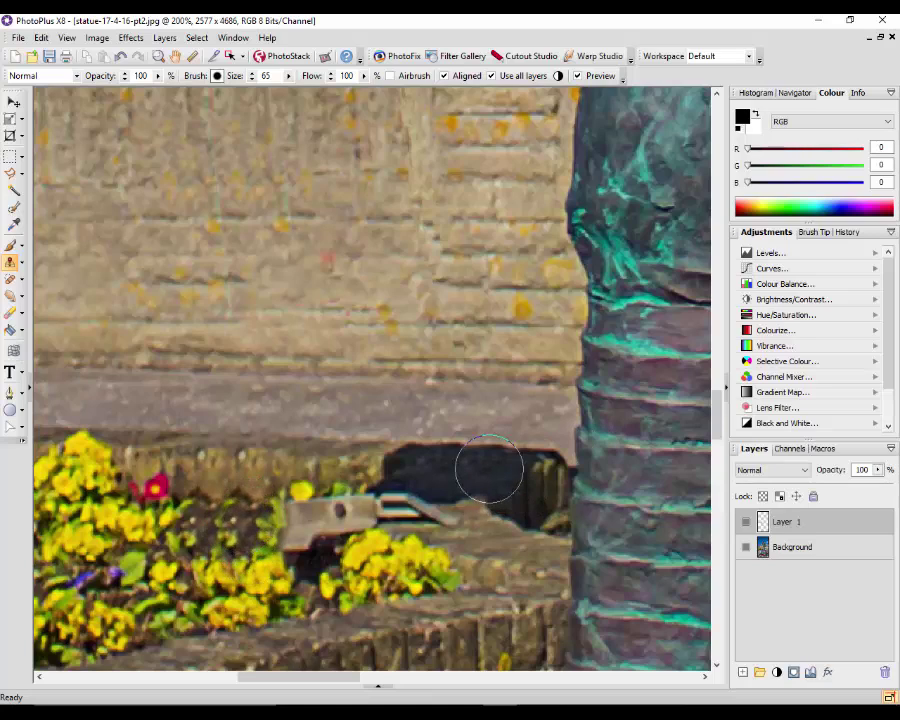
- Review the retouched photo as a whole and up close around the flower bed where the bin's post stood
{"action": "scroll", "coordinate": [486, 466], "scroll_direction": "down", "scroll_amount": 3}
{"action": "scroll", "coordinate": [486, 474], "scroll_direction": "down", "scroll_amount": 4}
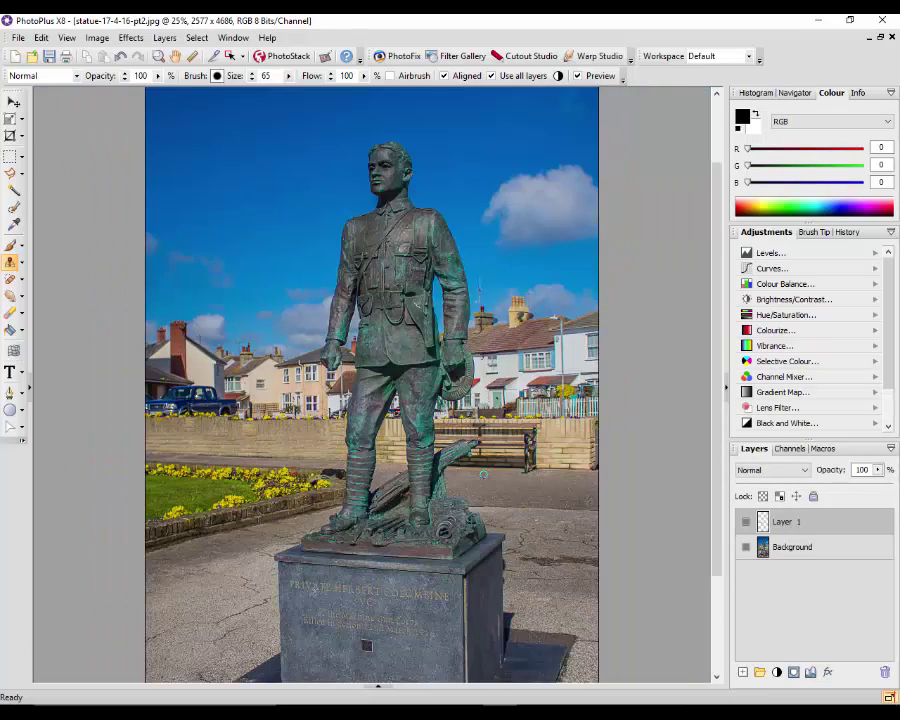
{"action": "scroll", "coordinate": [621, 513], "scroll_direction": "down", "scroll_amount": 1}
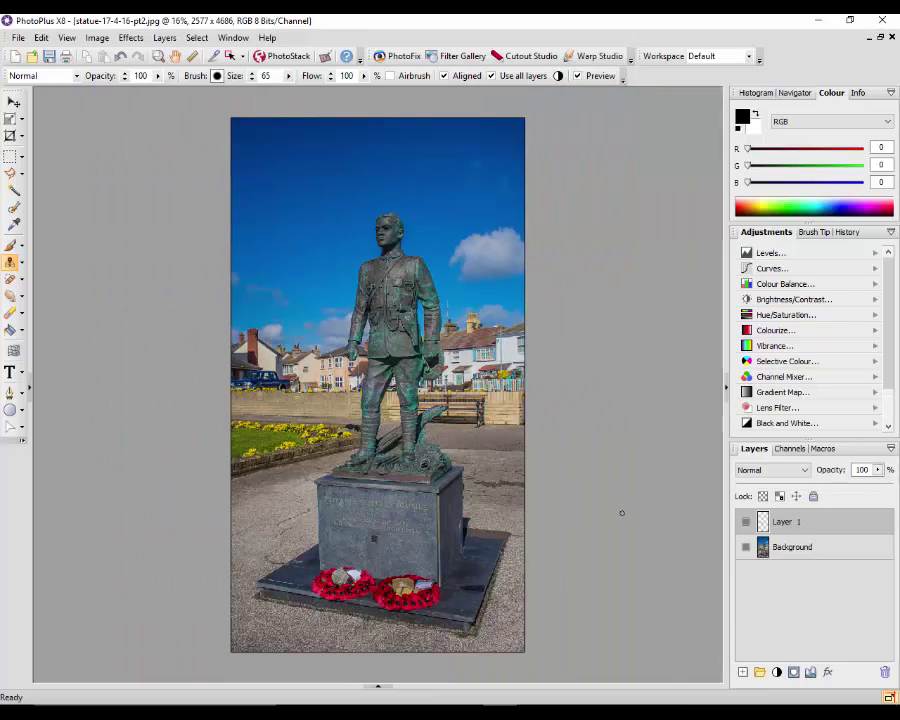
{"action": "scroll", "coordinate": [660, 489], "scroll_direction": "up", "scroll_amount": 1}
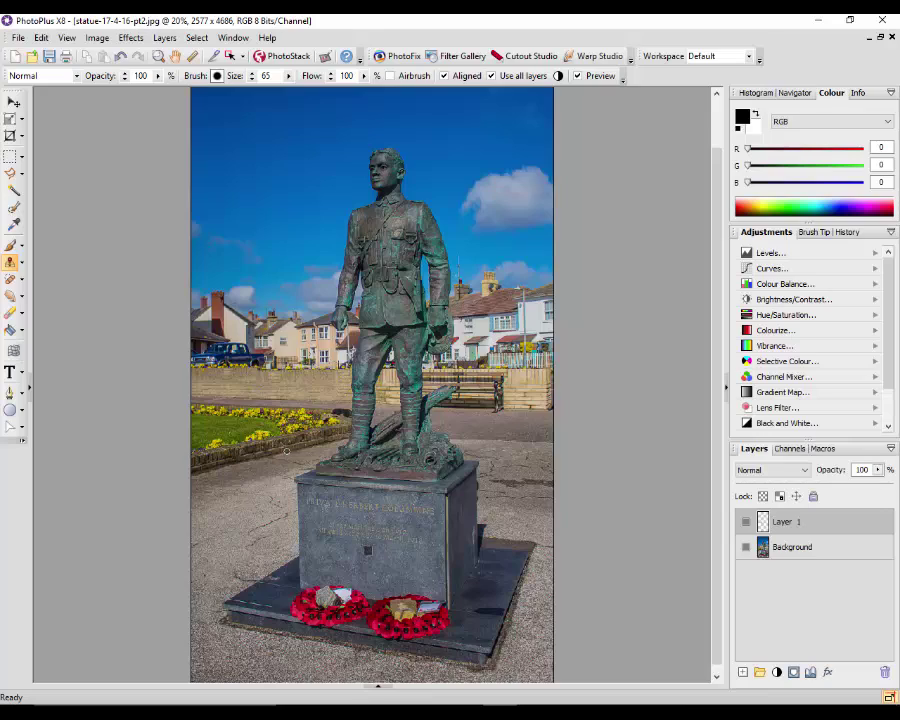
{"action": "scroll", "coordinate": [287, 452], "scroll_direction": "up", "scroll_amount": 2}
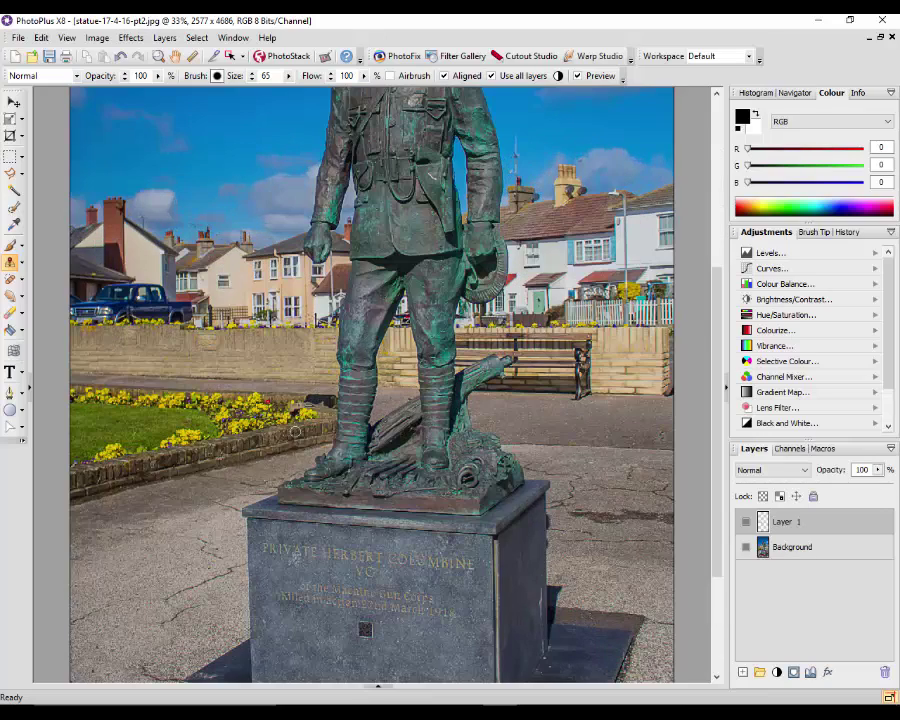
{"action": "scroll", "coordinate": [296, 430], "scroll_direction": "up", "scroll_amount": 3}
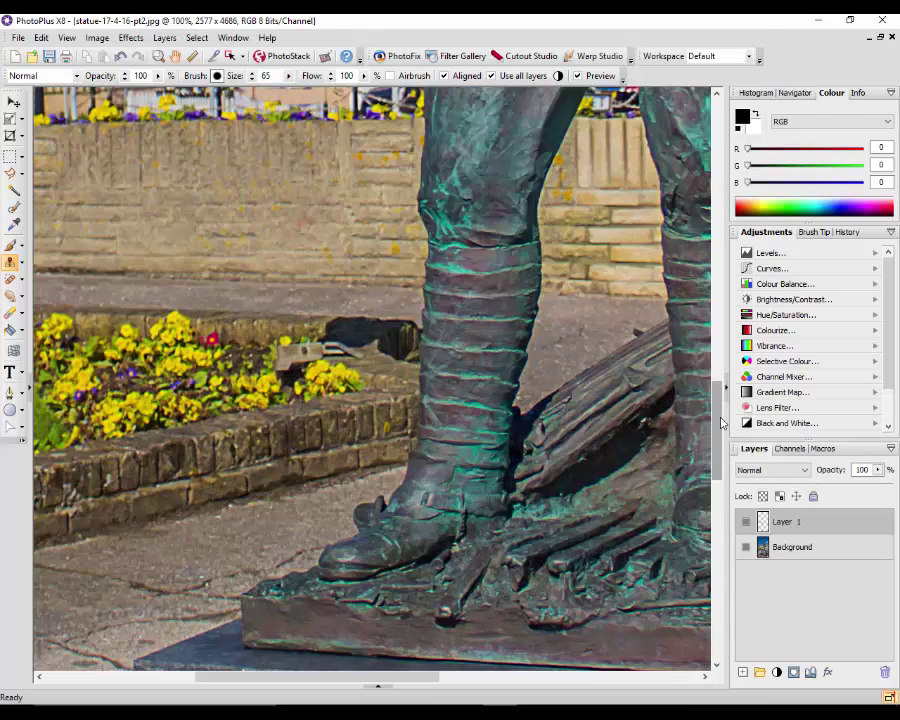
- Hide the Background layer to inspect the cloned patches on Layer 1 alone, then show it again and review the whole photo
{"action": "left_click_drag", "start_coordinate": [719, 422], "coordinate": [726, 347]}
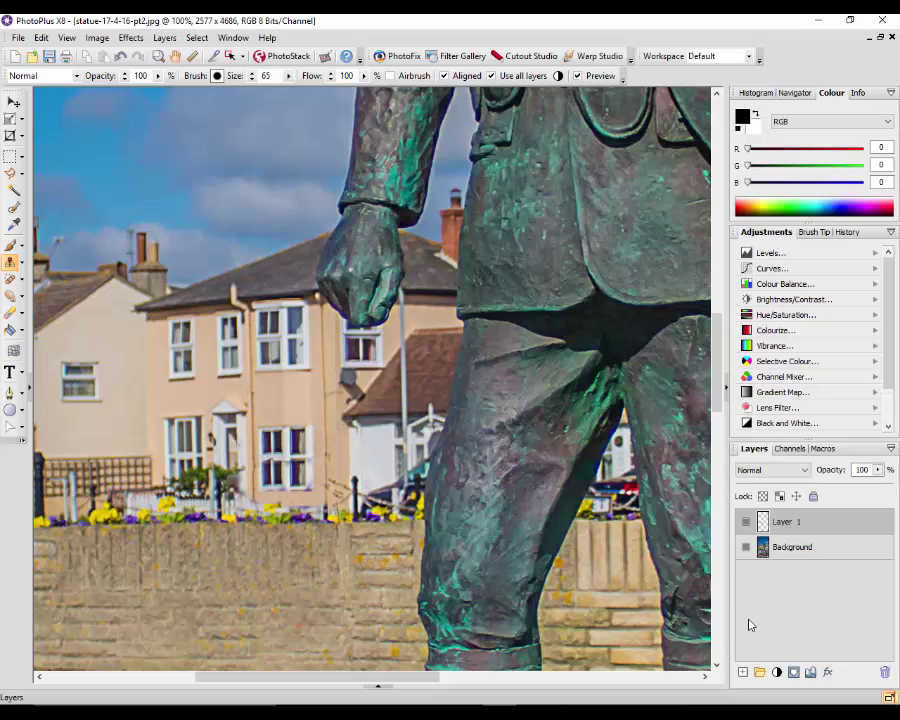
{"action": "left_click", "coordinate": [746, 548]}
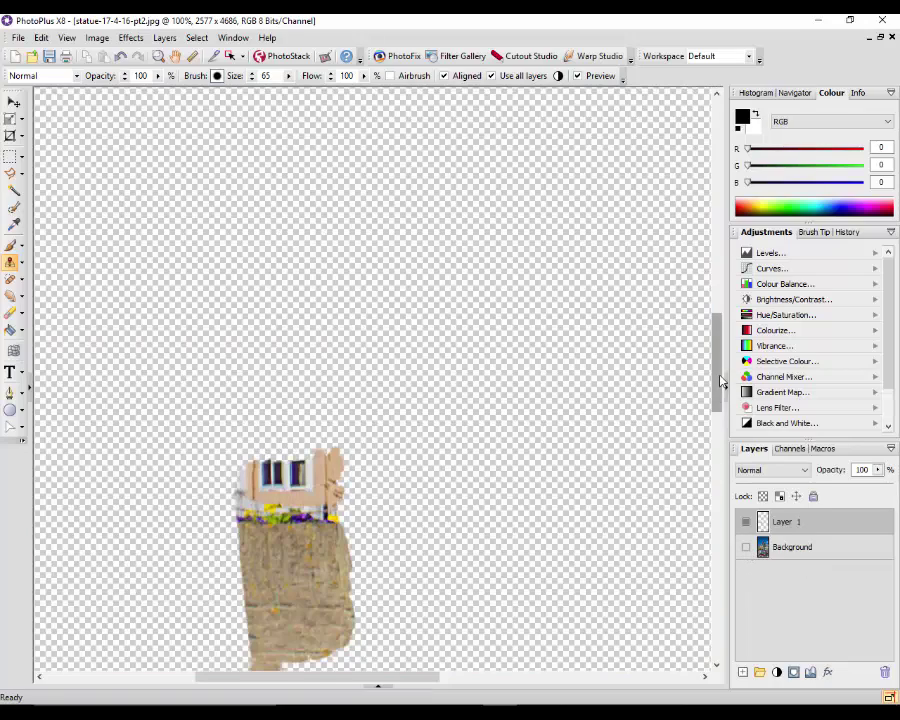
{"action": "left_click_drag", "start_coordinate": [716, 380], "coordinate": [716, 416]}
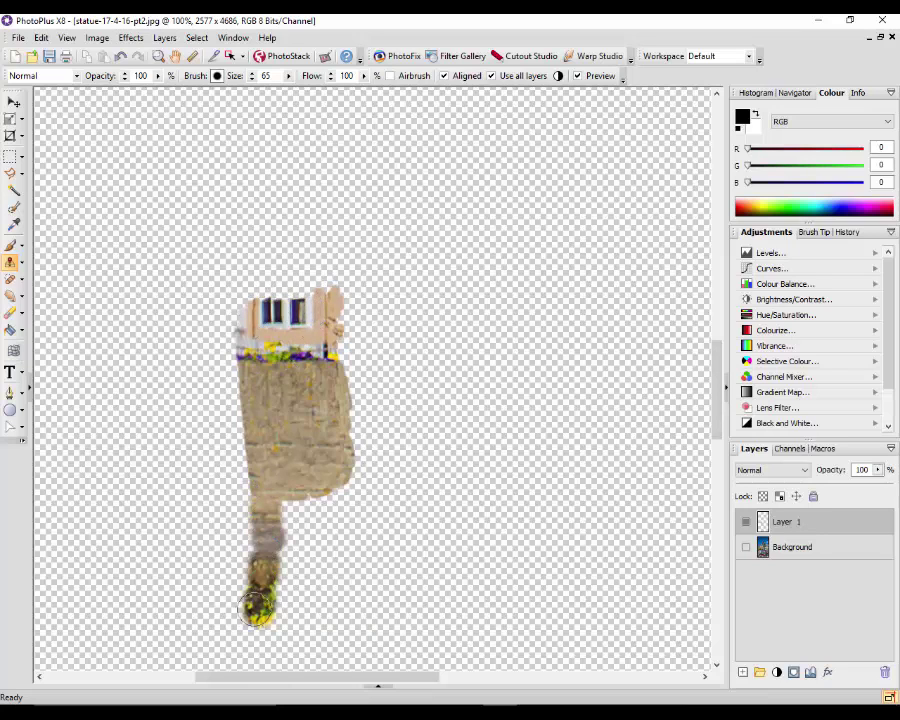
{"action": "left_click", "coordinate": [746, 547]}
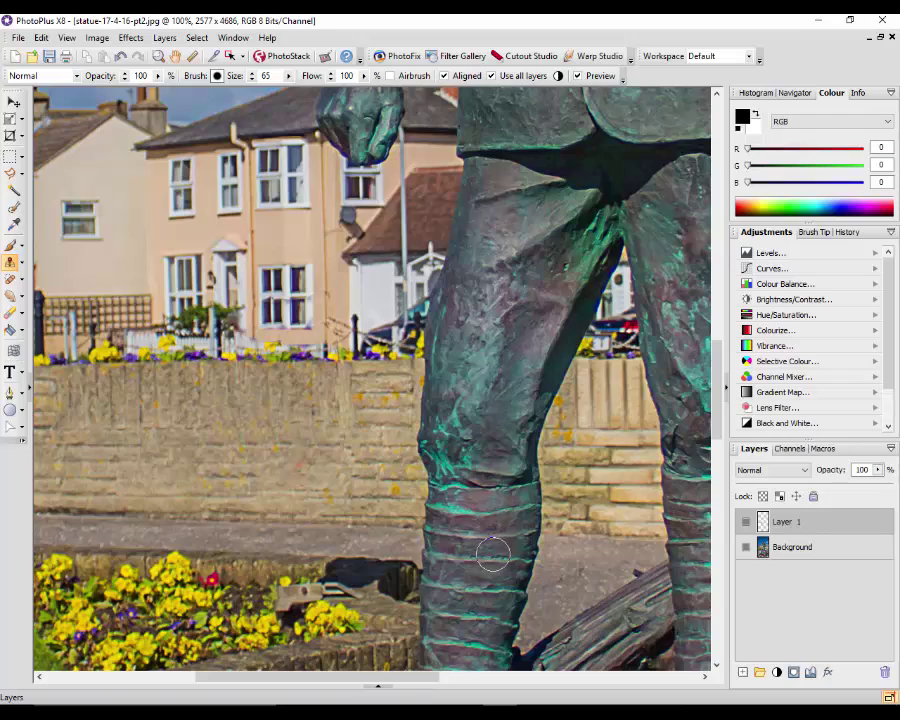
{"action": "scroll", "coordinate": [490, 536], "scroll_direction": "down", "scroll_amount": 3}
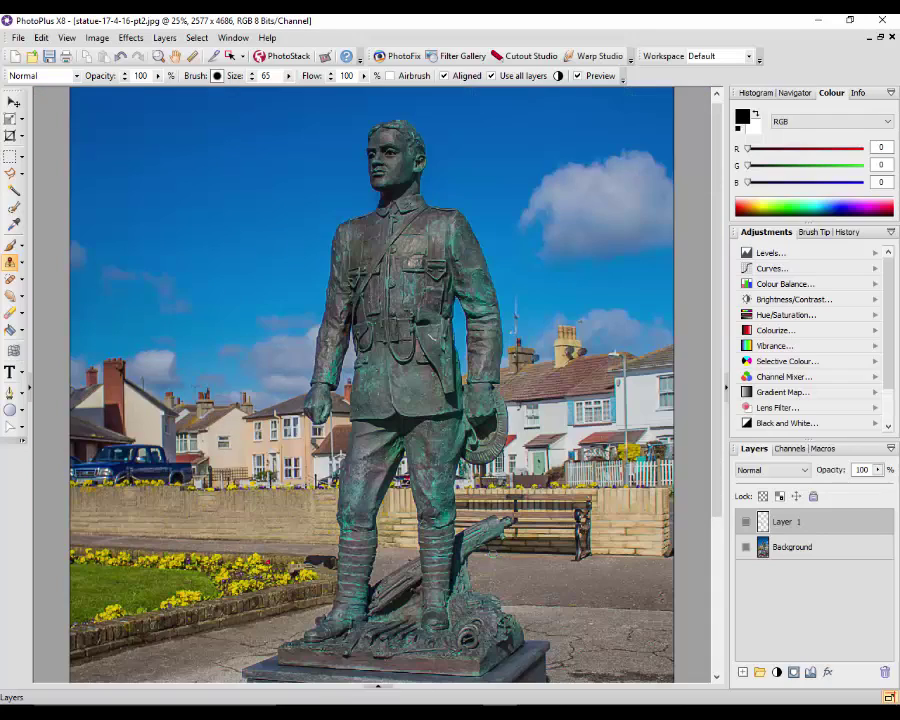
{"action": "scroll", "coordinate": [492, 553], "scroll_direction": "down", "scroll_amount": 2}
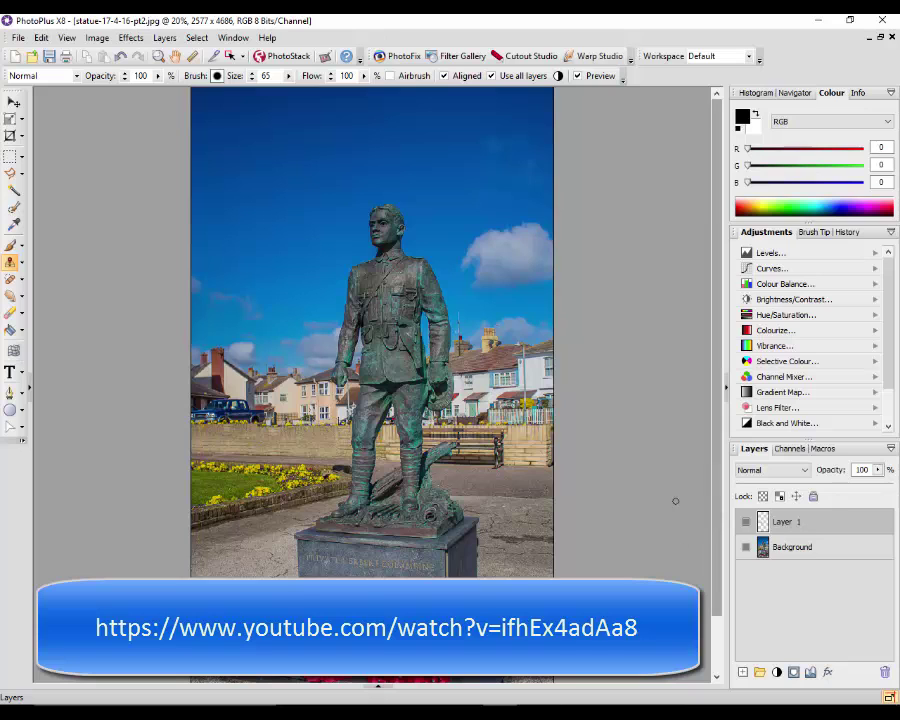
{"action": "scroll", "coordinate": [670, 506], "scroll_direction": "down", "scroll_amount": 1}
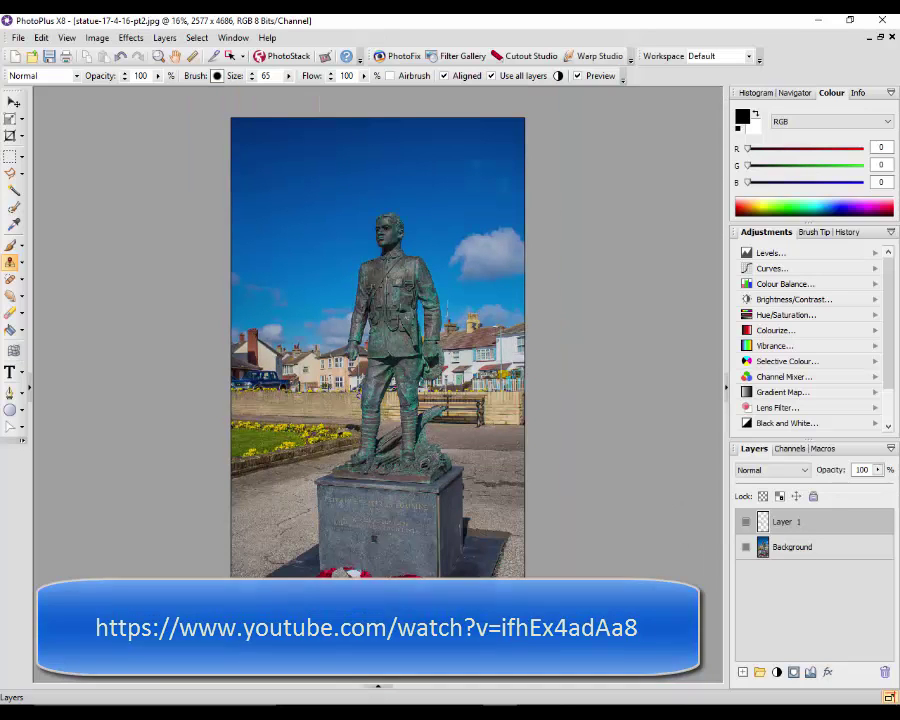